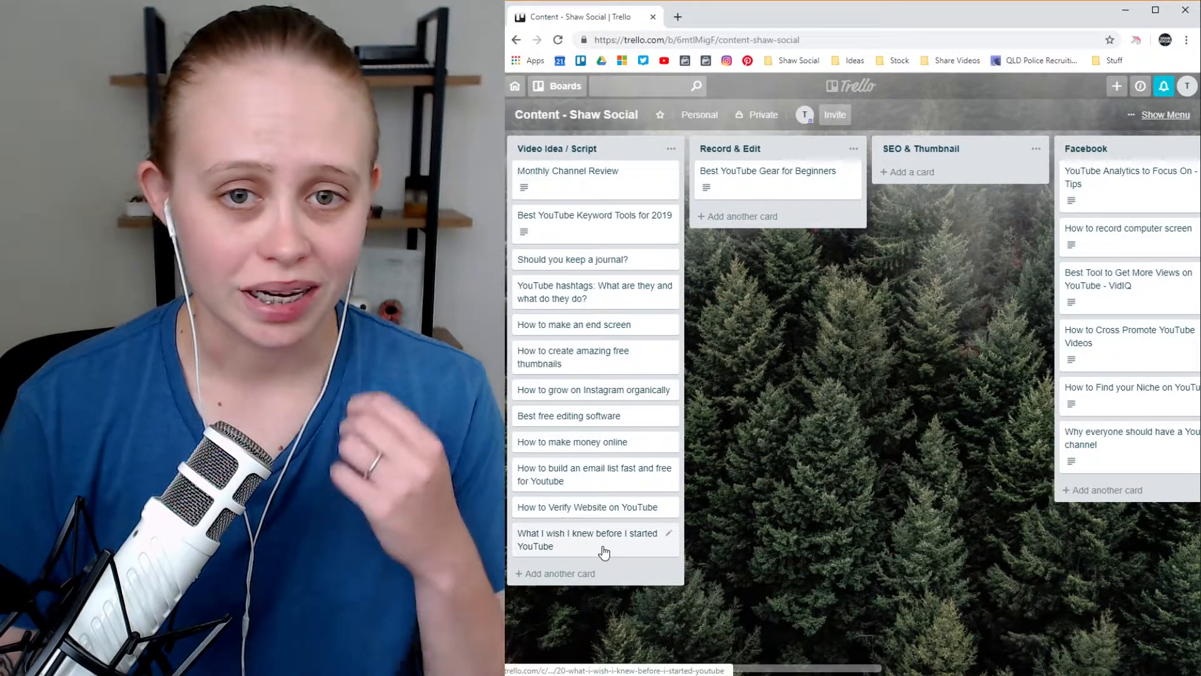
# - Review the descriptions of the cards Best YouTube Keyword Tools for 2019 and Best YouTube Gear for Beginners on the content board
pyautogui.click(599, 237)
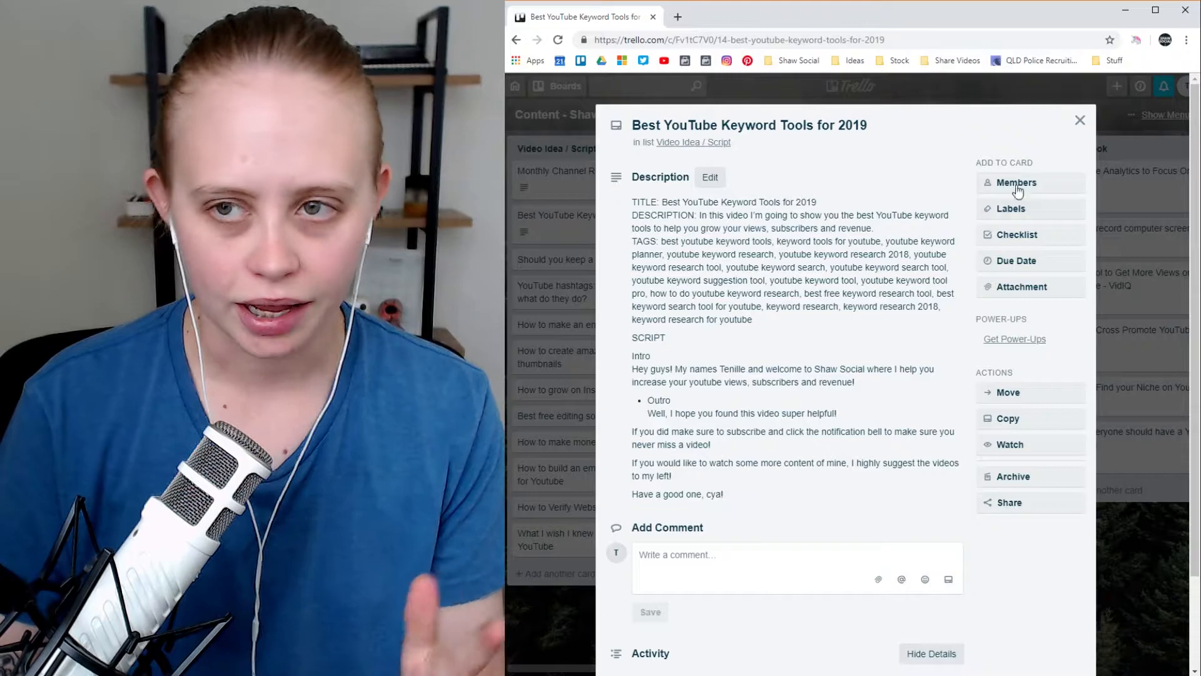
pyautogui.press('Escape')
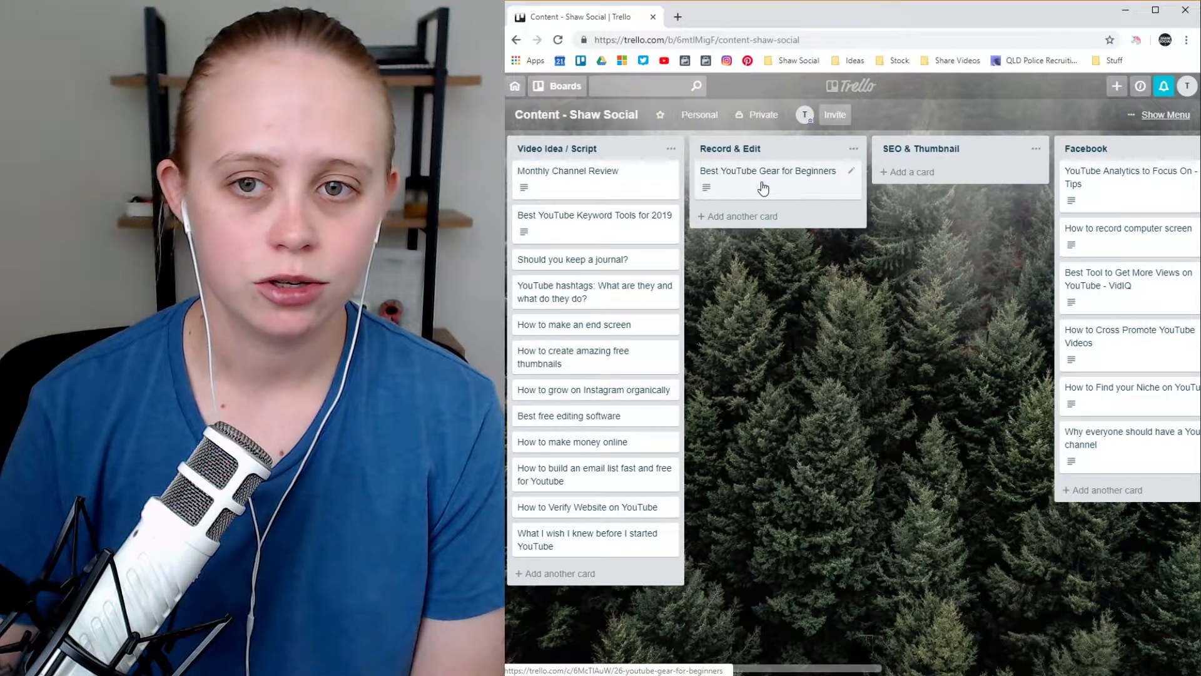
pyautogui.click(763, 188)
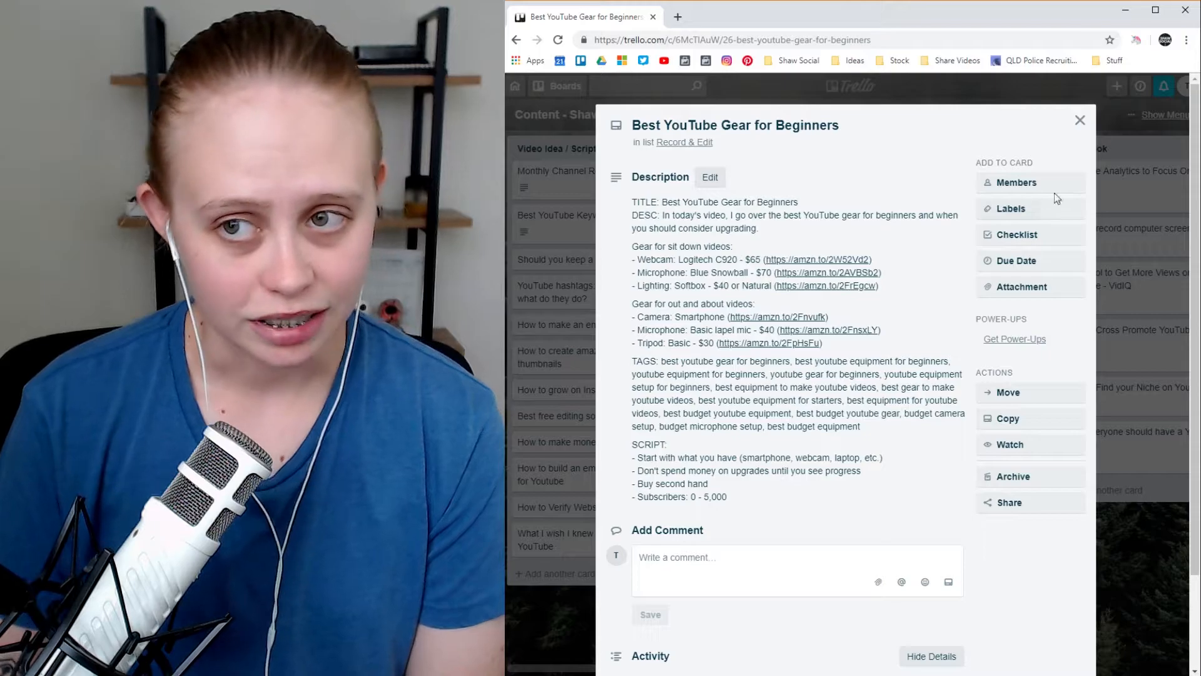
pyautogui.click(1081, 120)
pyautogui.moveTo(754, 668)
pyautogui.mouseDown()
pyautogui.moveTo(852, 664)
pyautogui.moveTo(753, 665)
pyautogui.mouseUp()
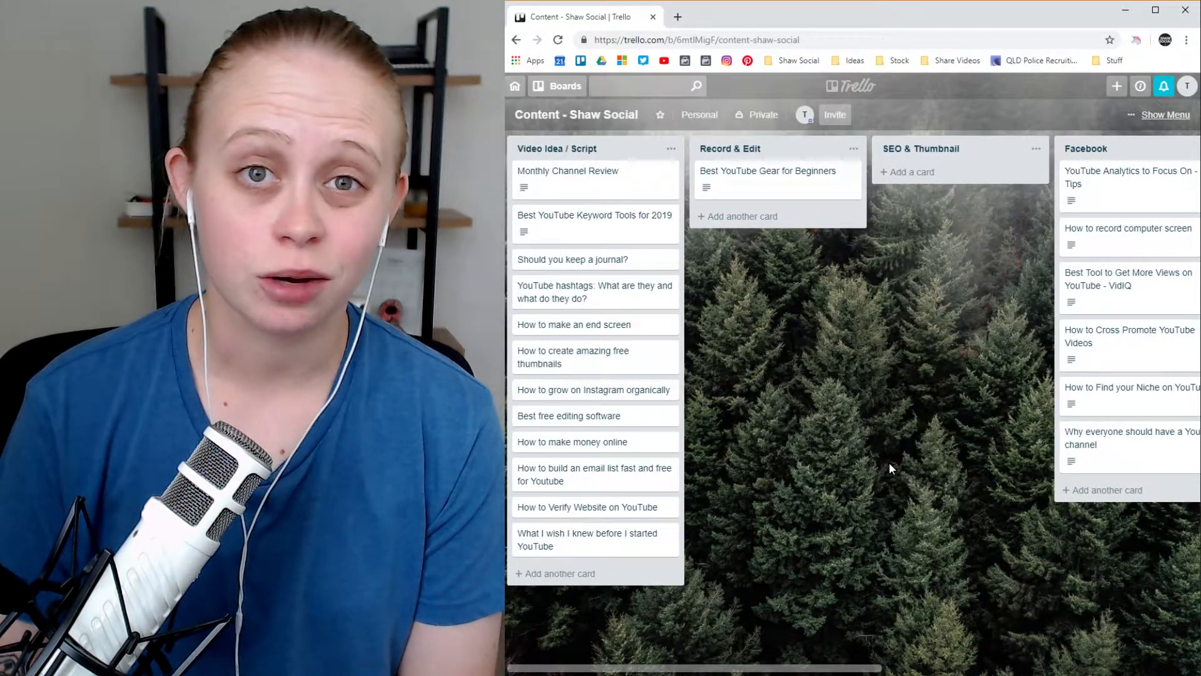
# - Switch to File Explorer and look through the Editing folder inside ShawSocial
pyautogui.hotkey('alt', 'Tab')
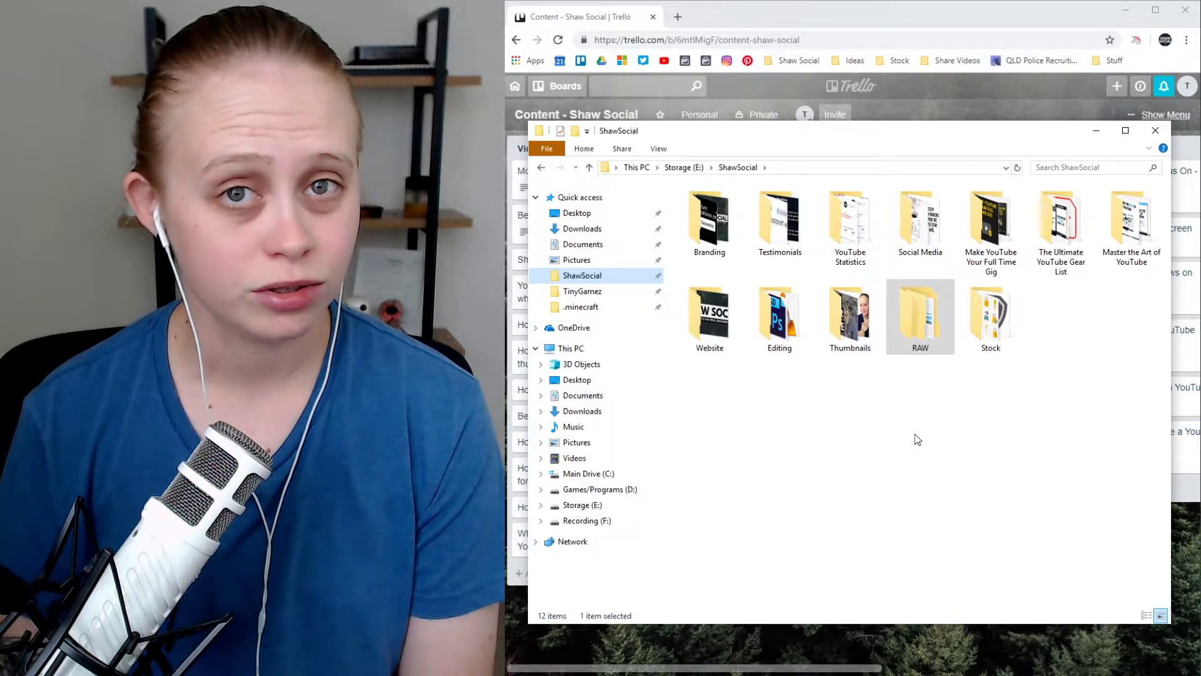
pyautogui.click(915, 434)
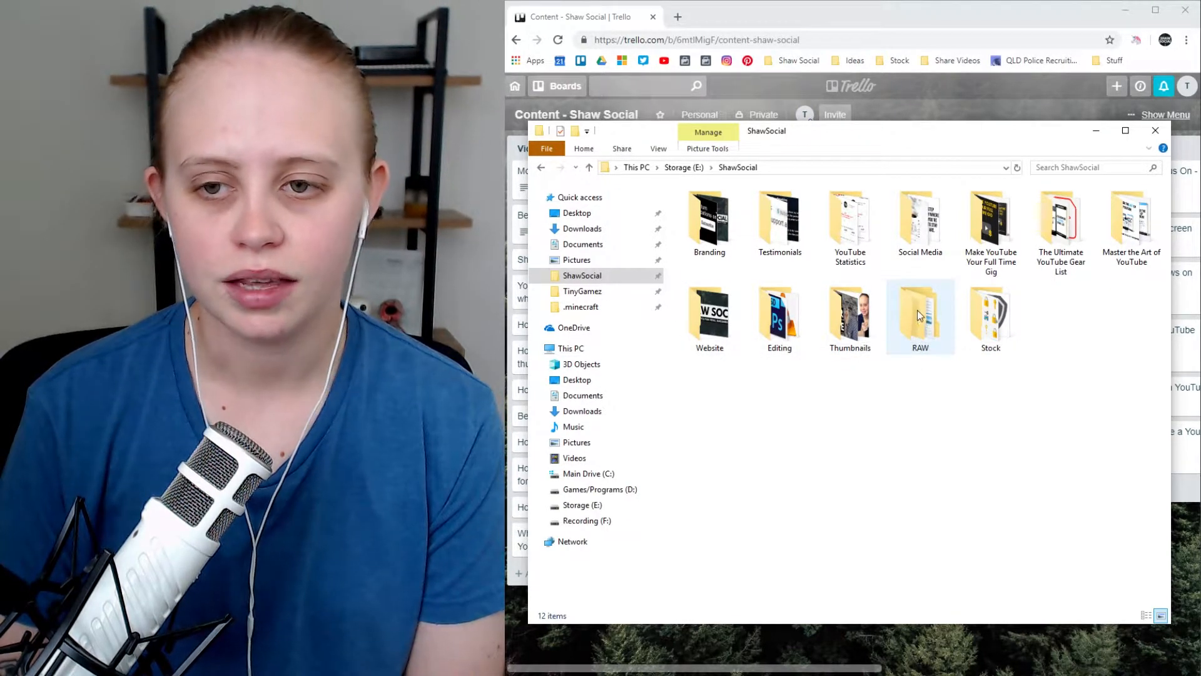
pyautogui.moveTo(917, 302)
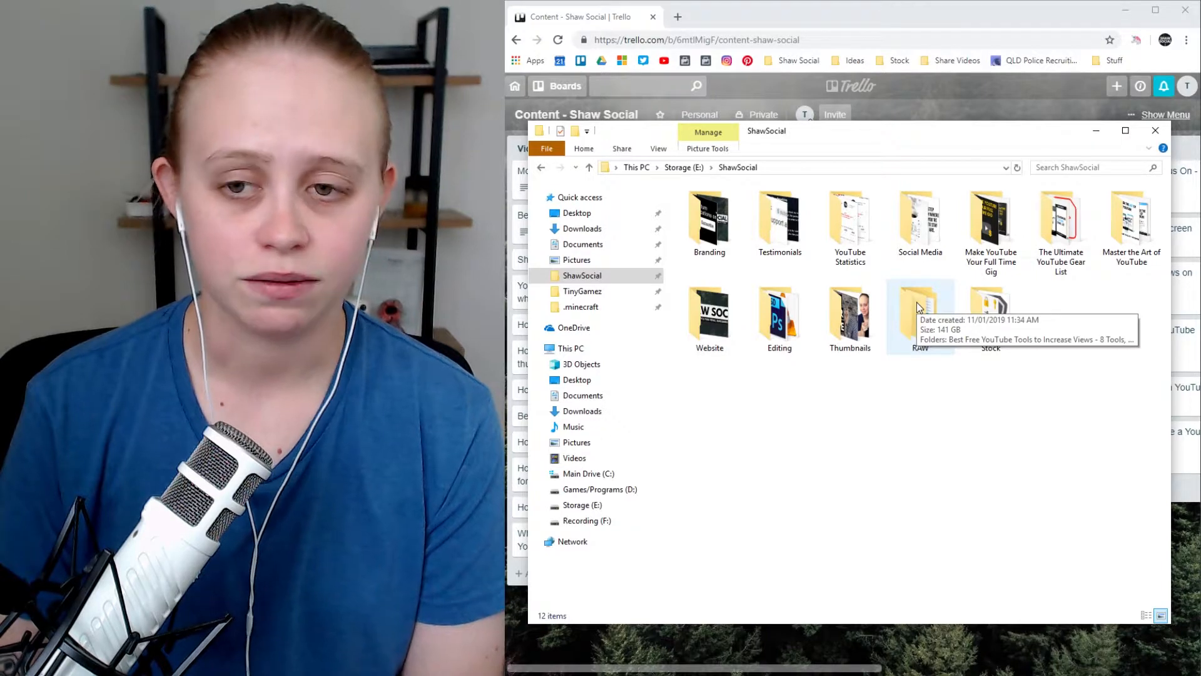
pyautogui.doubleClick(776, 328)
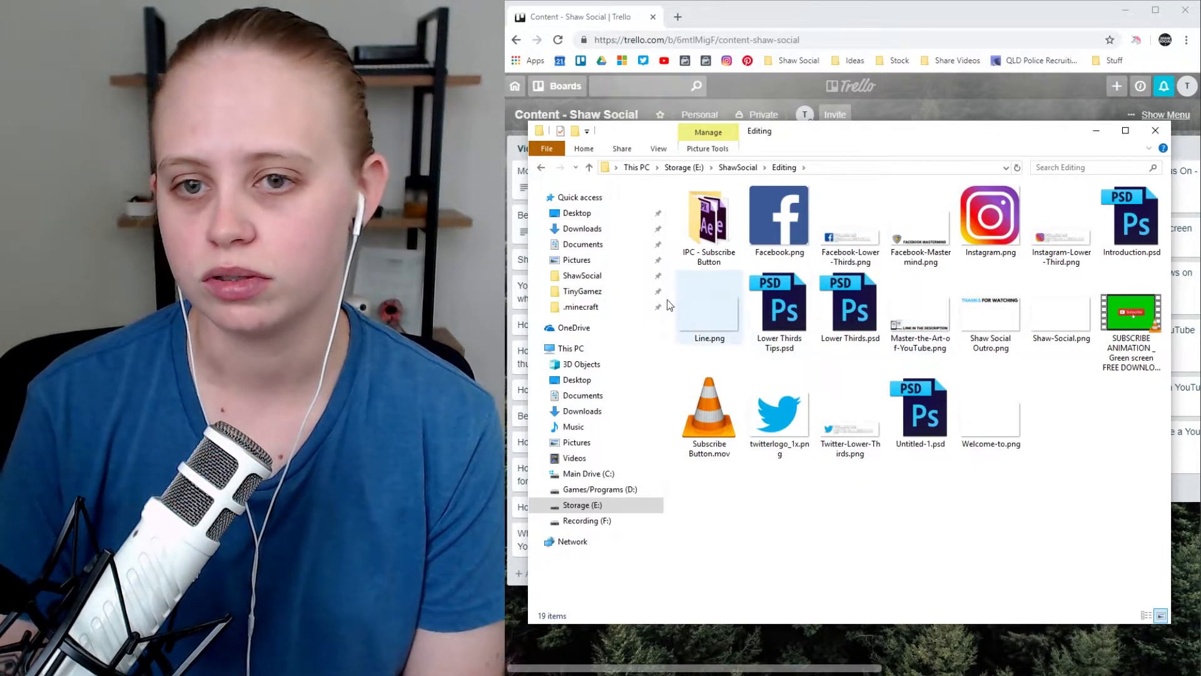
pyautogui.click(542, 169)
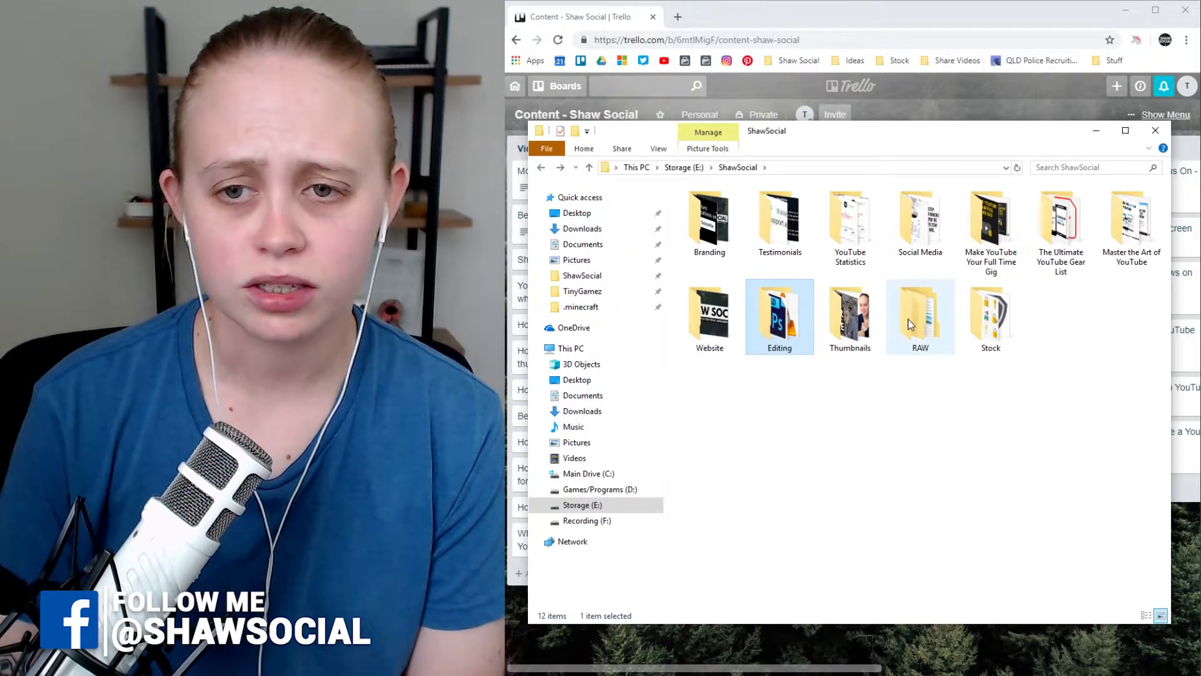
# - Open the RAW folder in ShawSocial and sort its contents by date modified
pyautogui.doubleClick(910, 324)
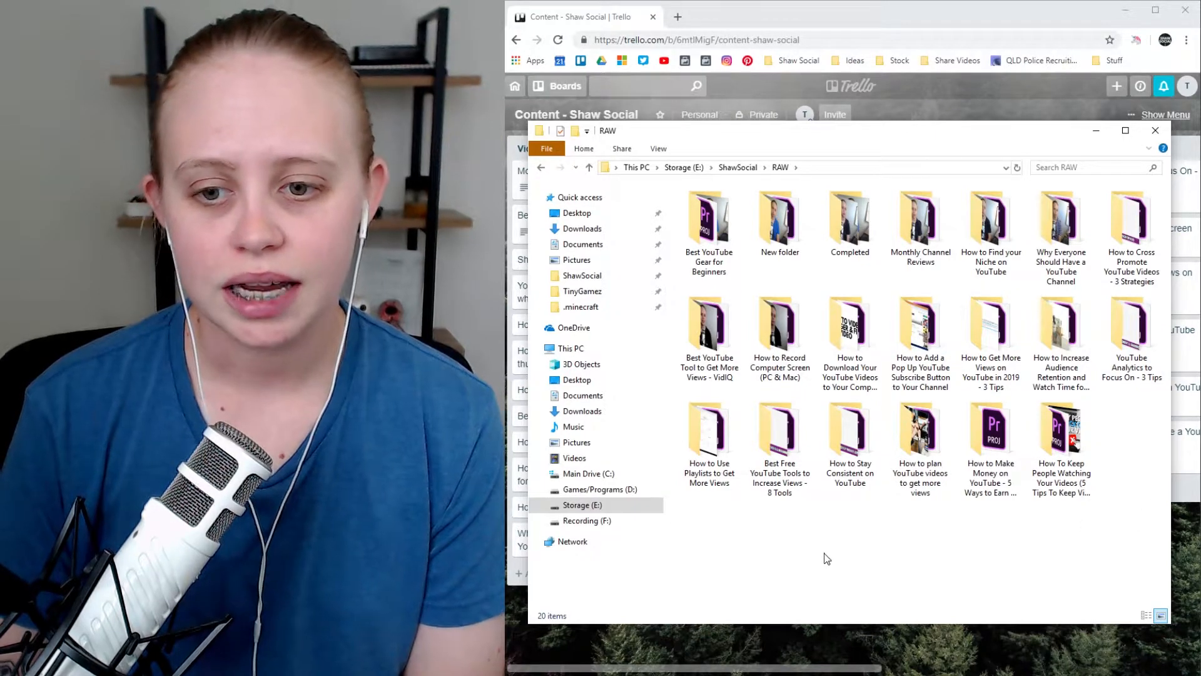
pyautogui.rightClick(824, 553)
pyautogui.moveTo(889, 405)
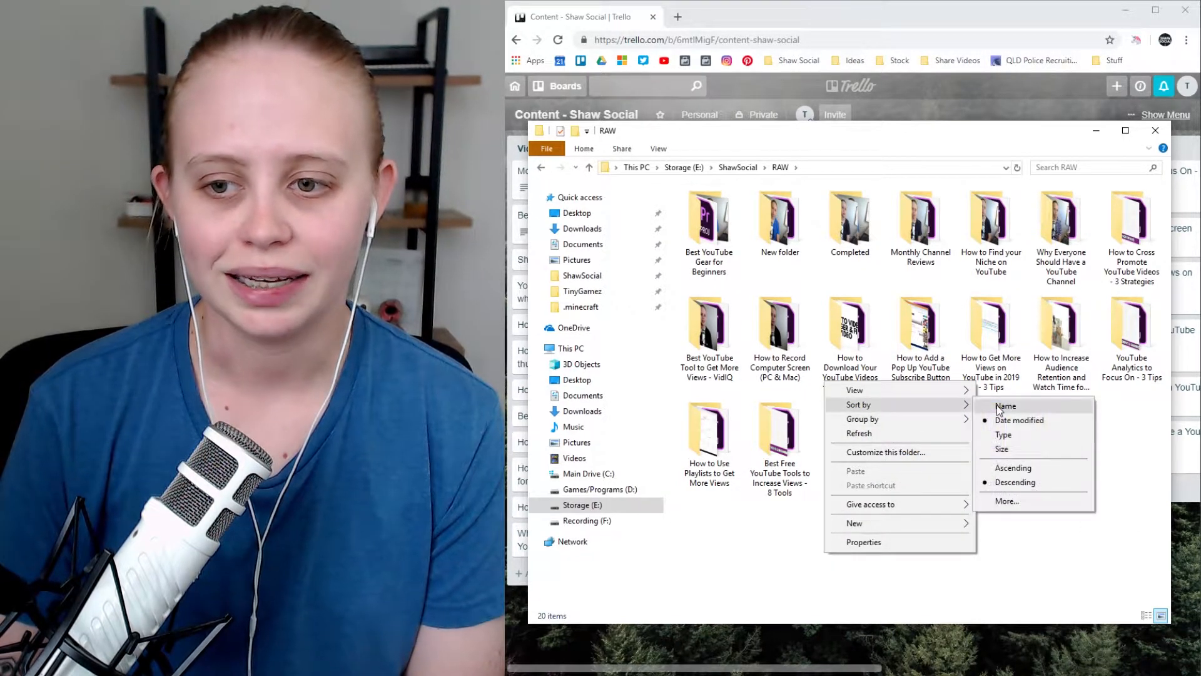
pyautogui.click(1000, 425)
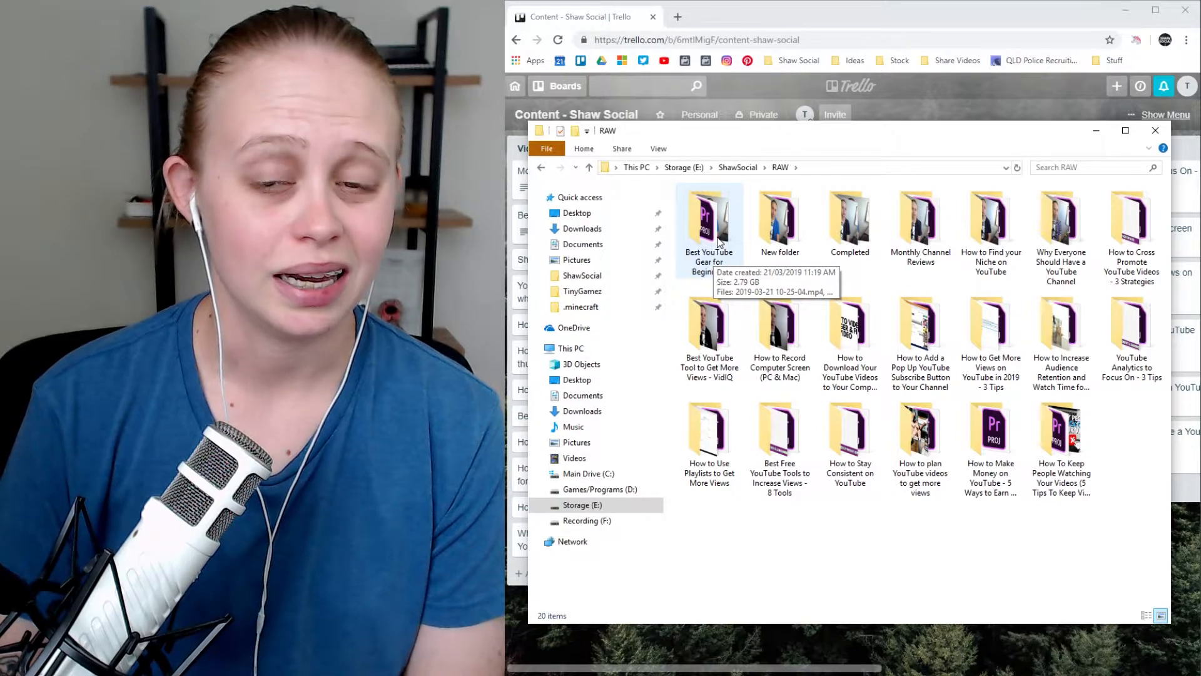
# - Open the Best YouTube Gear for Beginners folder and its project Best YouTube Gear for Beginners.prproj in Premiere Pro
pyautogui.doubleClick(719, 243)
pyautogui.click(724, 245)
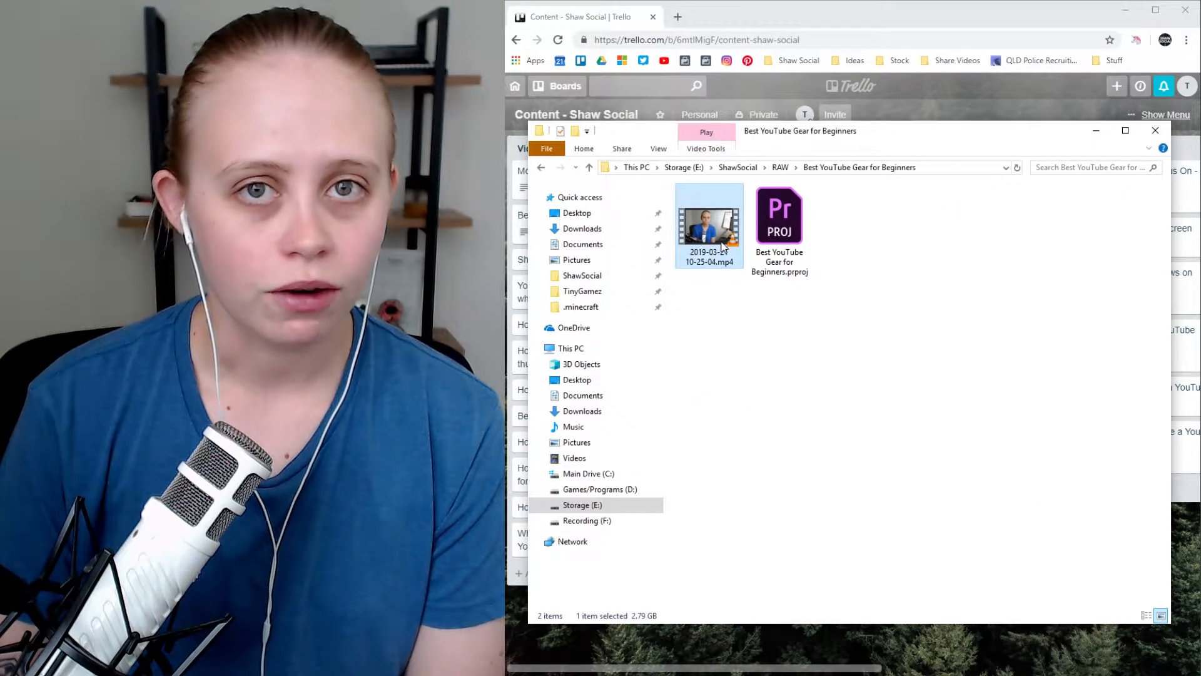
pyautogui.click(758, 250)
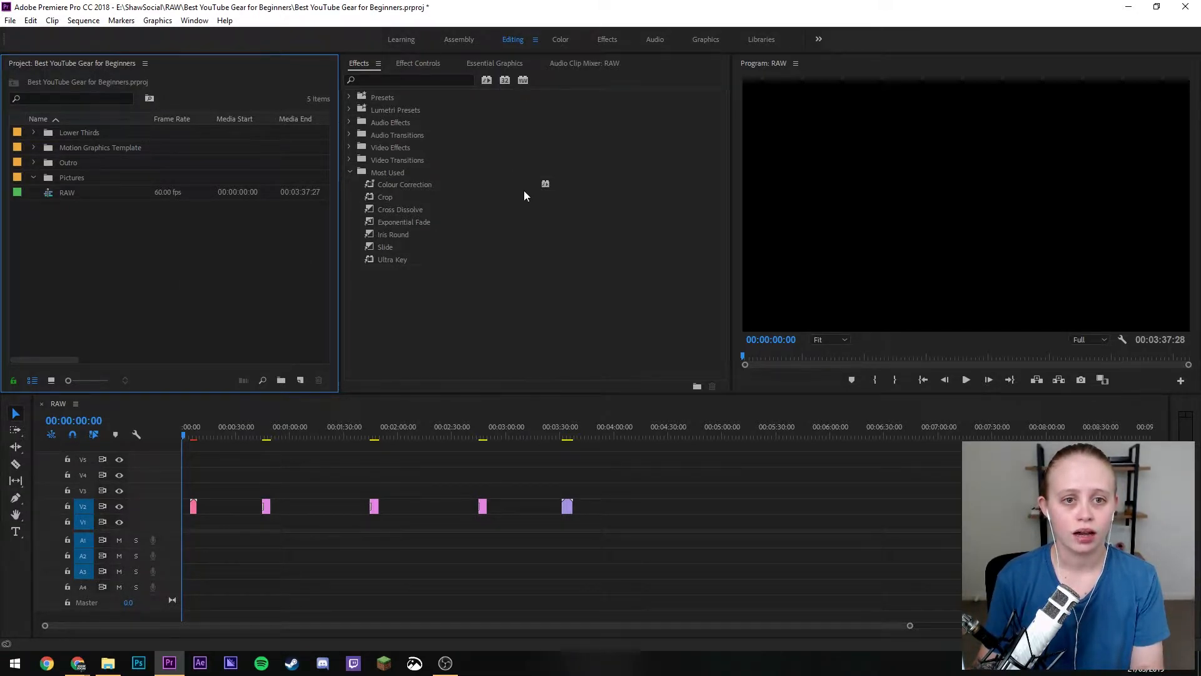
# - Look over the Effect Controls, Essential Graphics and Audio Clip Mixer views, finishing at the Effects list
pyautogui.click(418, 63)
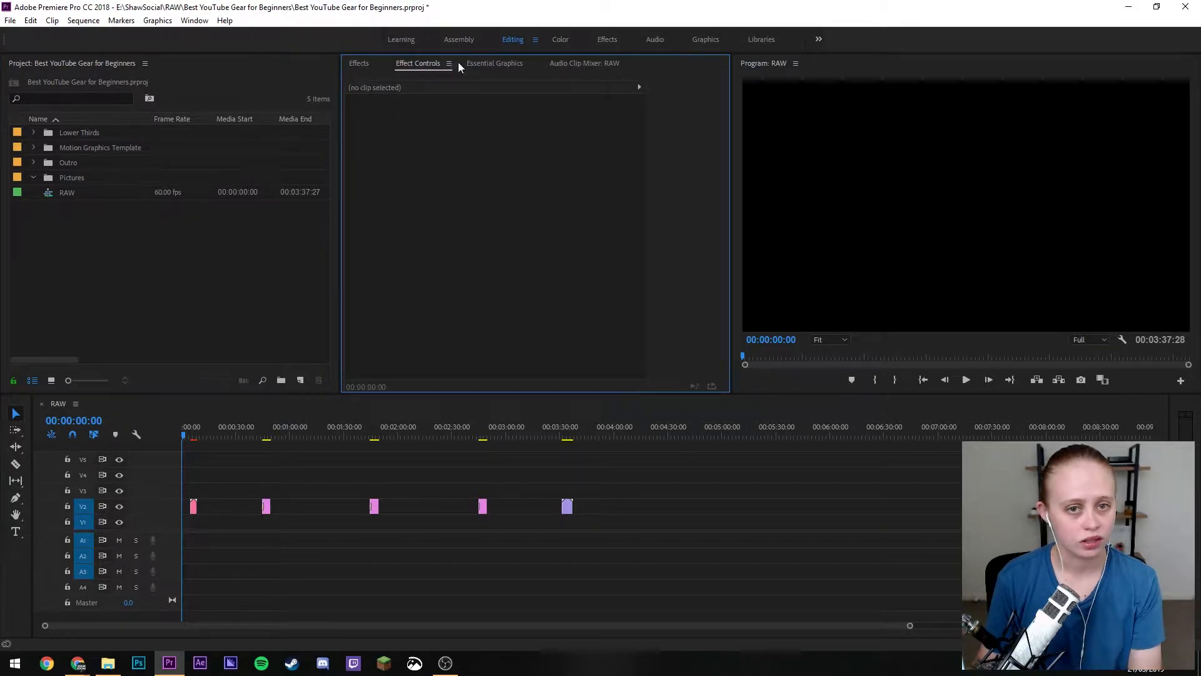
pyautogui.click(486, 65)
pyautogui.click(577, 61)
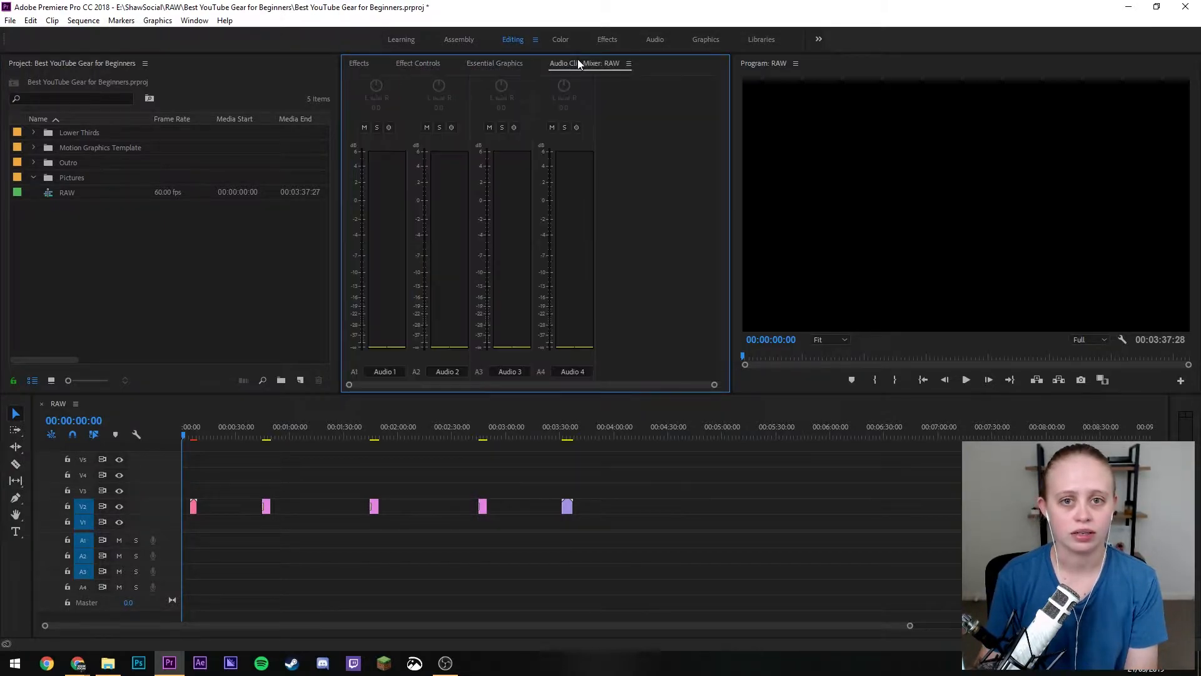
pyautogui.click(351, 65)
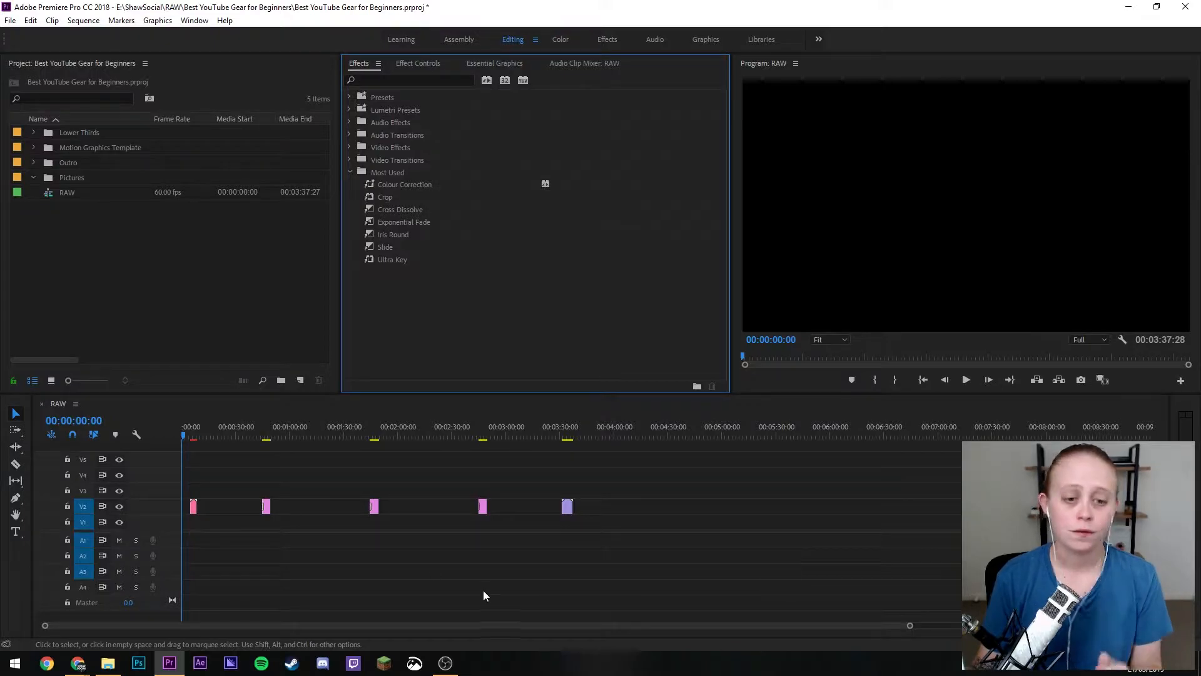
pyautogui.click(108, 663)
pyautogui.click(504, 203)
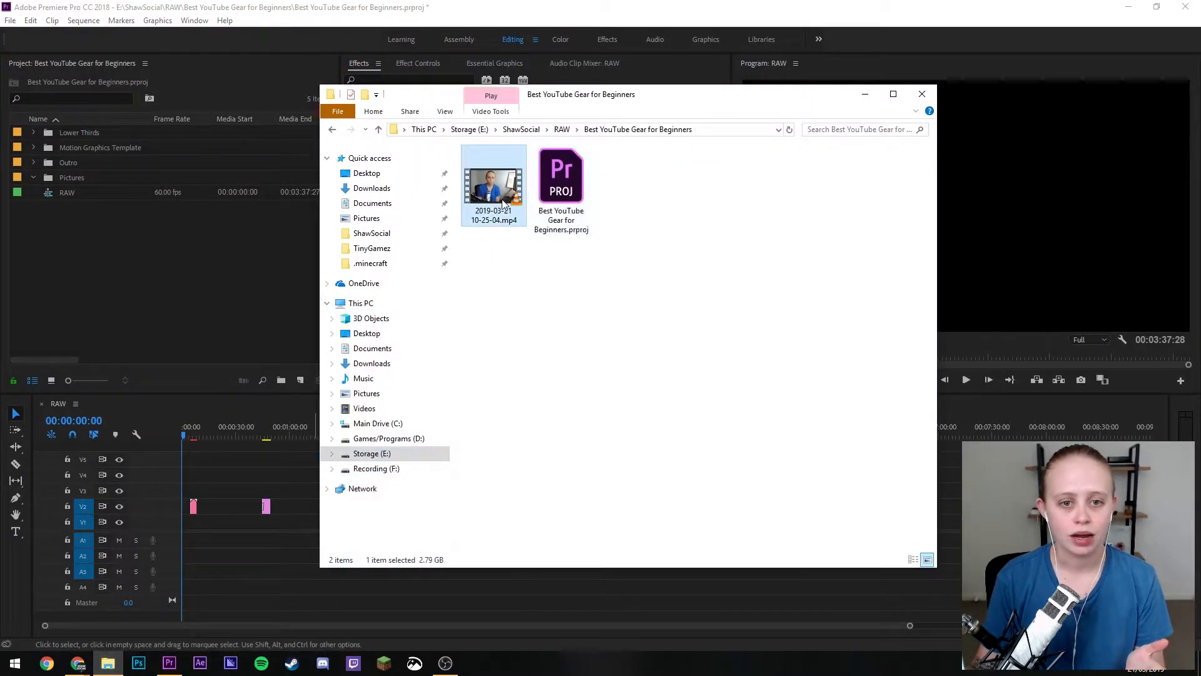
pyautogui.moveTo(500, 205); pyautogui.dragTo(205, 266)
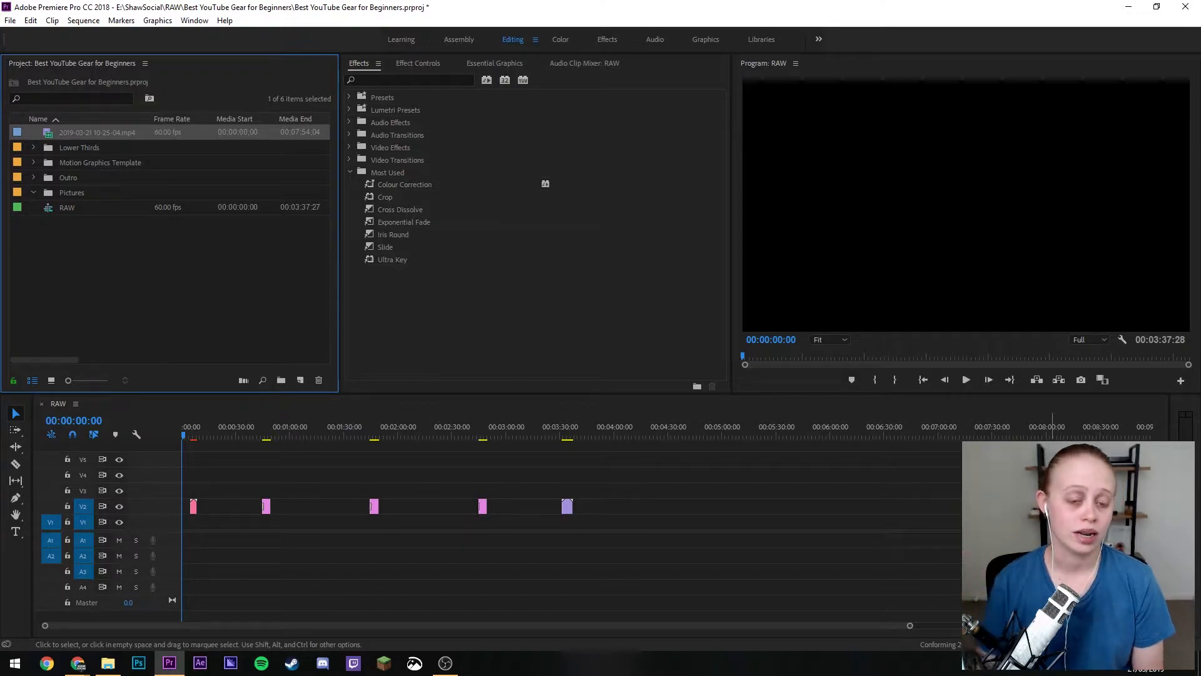
pyautogui.moveTo(72, 134); pyautogui.dragTo(188, 544)
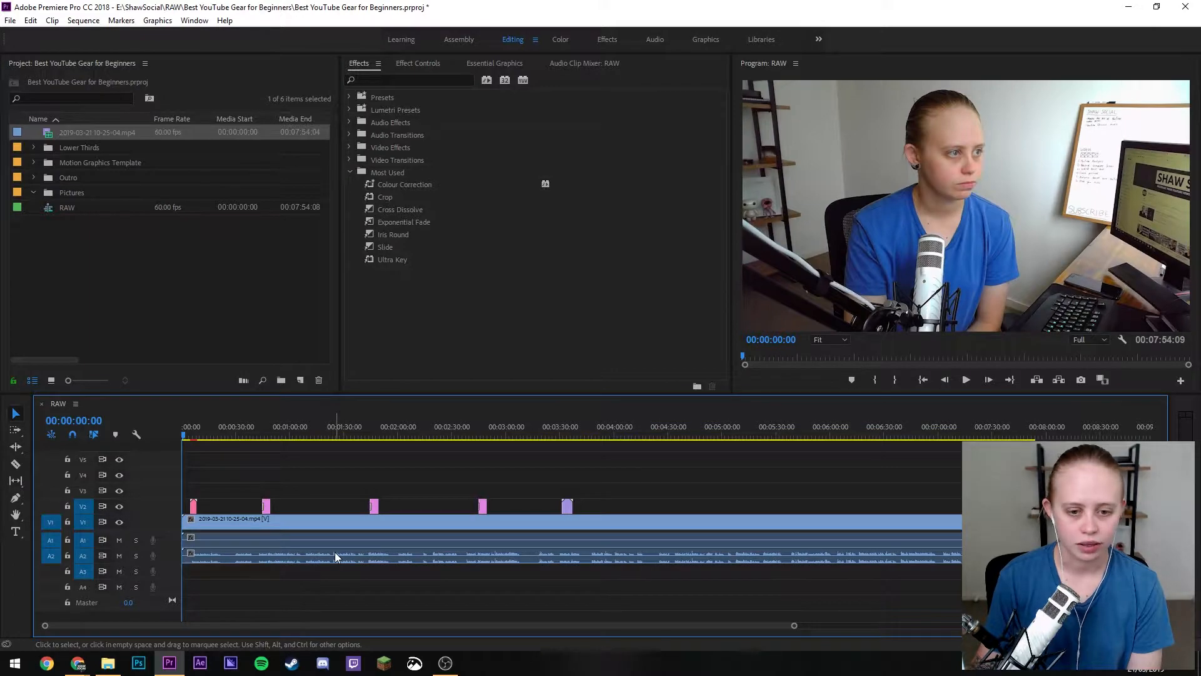
# - Unlink the recording's video from its audio and delete the audio clip on track A1
pyautogui.click(363, 524)
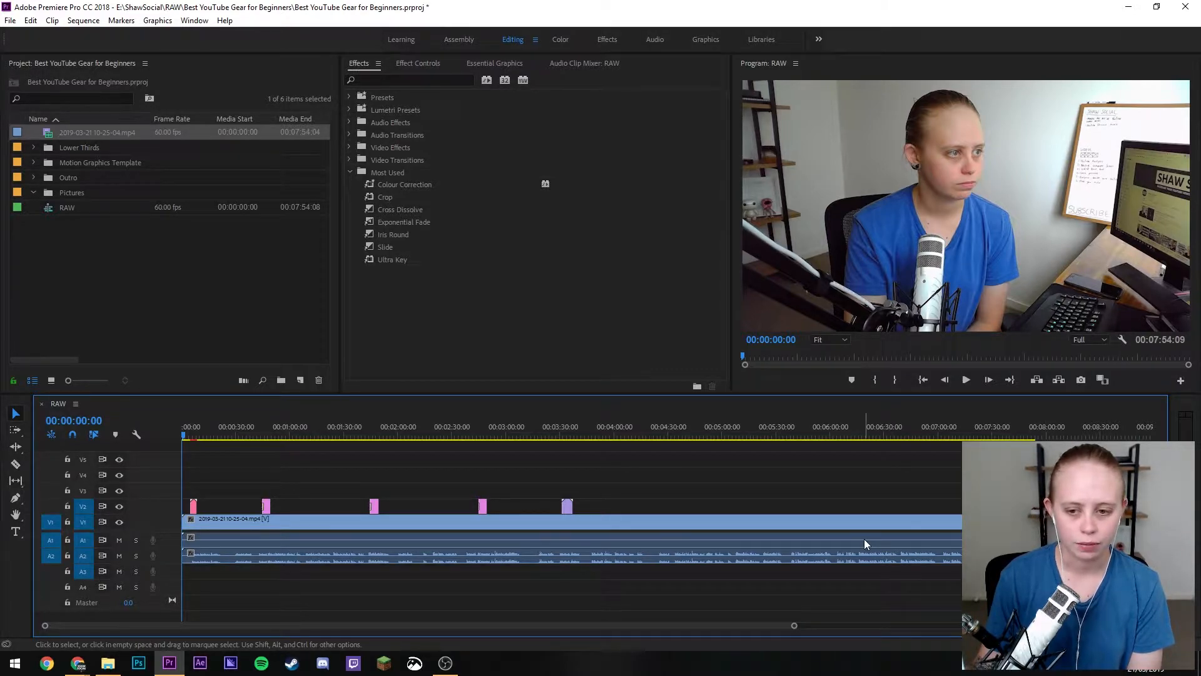
pyautogui.click(606, 555)
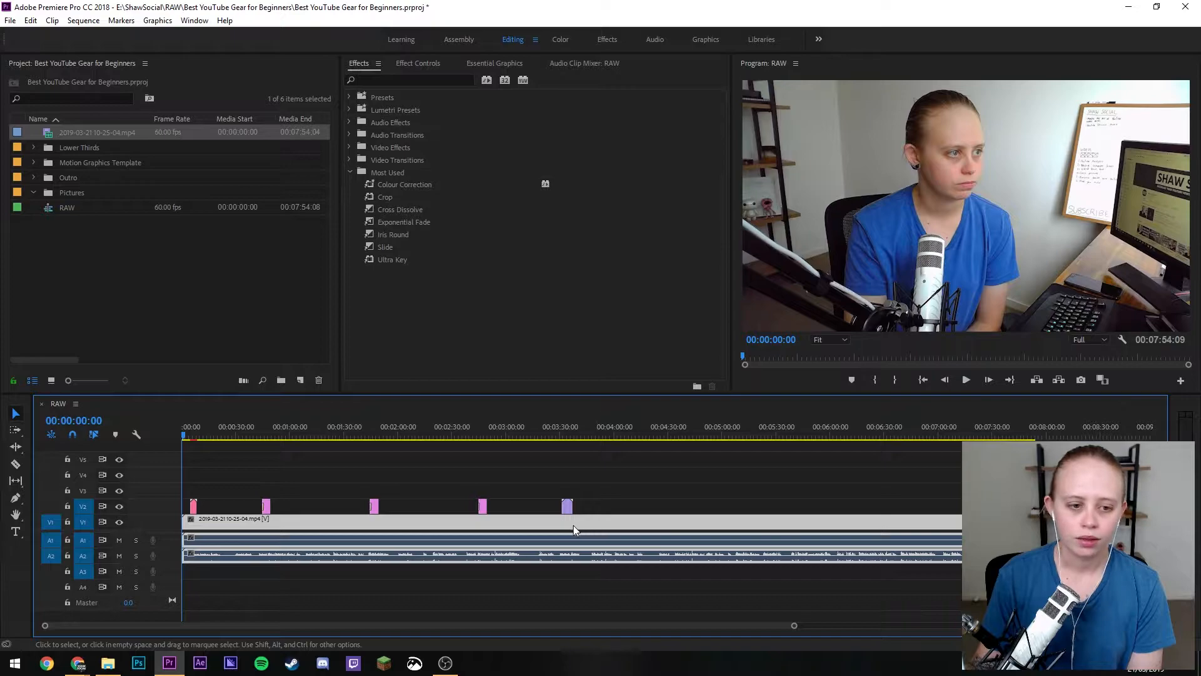
pyautogui.rightClick(509, 532)
pyautogui.click(535, 239)
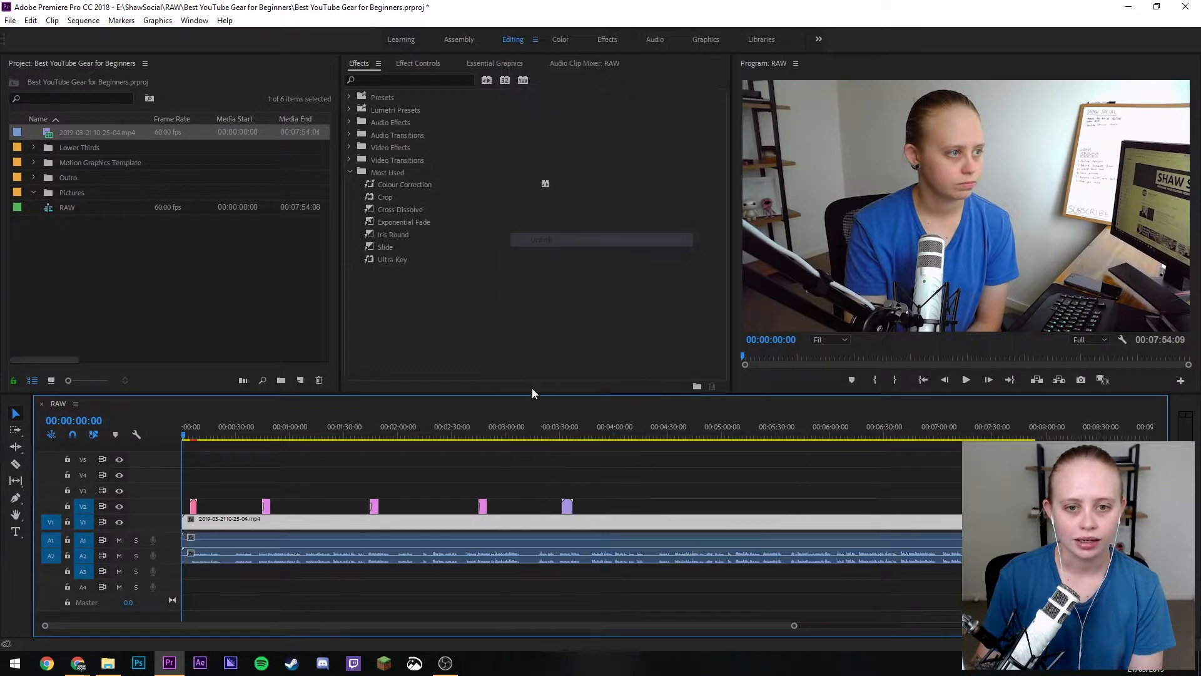
pyautogui.click(490, 539)
pyautogui.press('Delete')
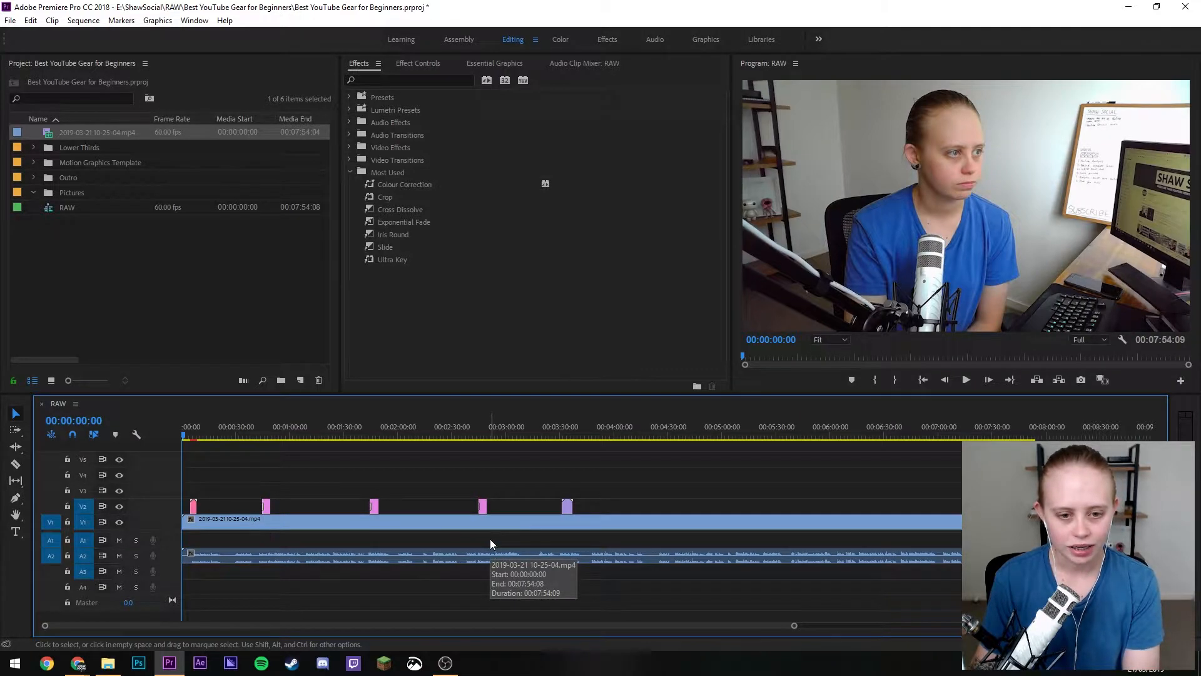
# - Move the remaining audio clip from track A2 up to A1 and link it with the video clip
pyautogui.moveTo(453, 560); pyautogui.dragTo(447, 544)
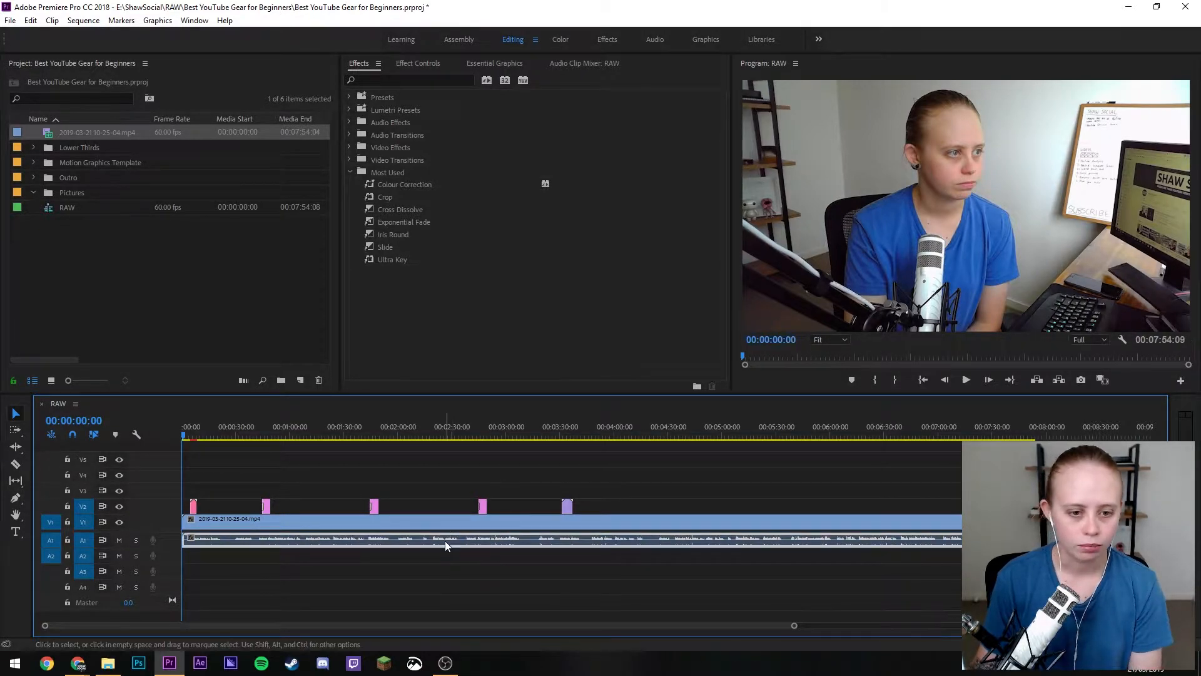
pyautogui.keyDown('shift'); pyautogui.click(572, 525); pyautogui.keyUp('shift')
pyautogui.rightClick(612, 531)
pyautogui.click(651, 258)
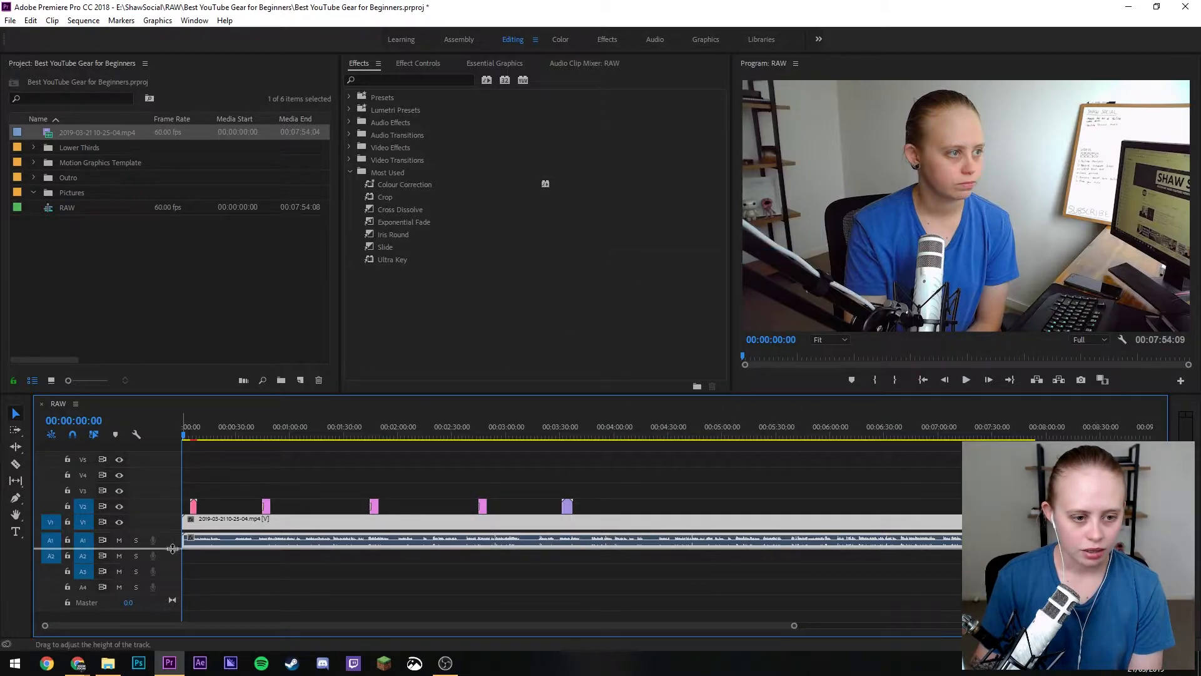
# - Increase the height of audio track A1 and apply a Set Gain value to the linked clip with Audio Gain
pyautogui.moveTo(172, 548); pyautogui.dragTo(173, 563)
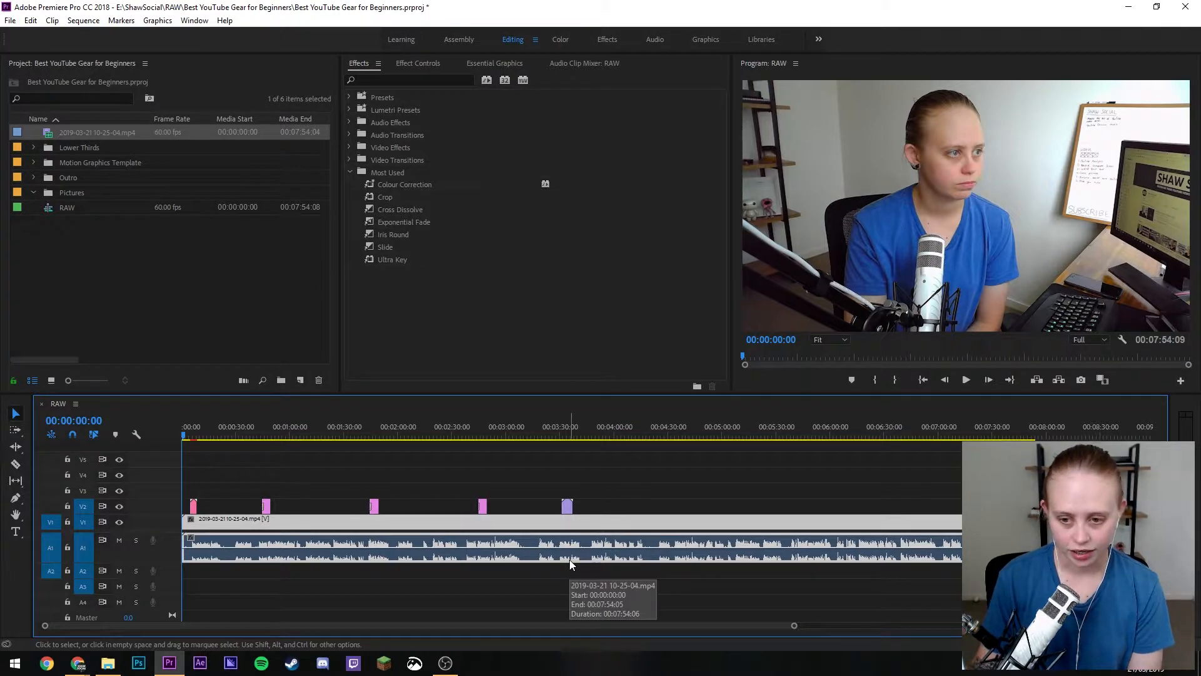
pyautogui.rightClick(549, 523)
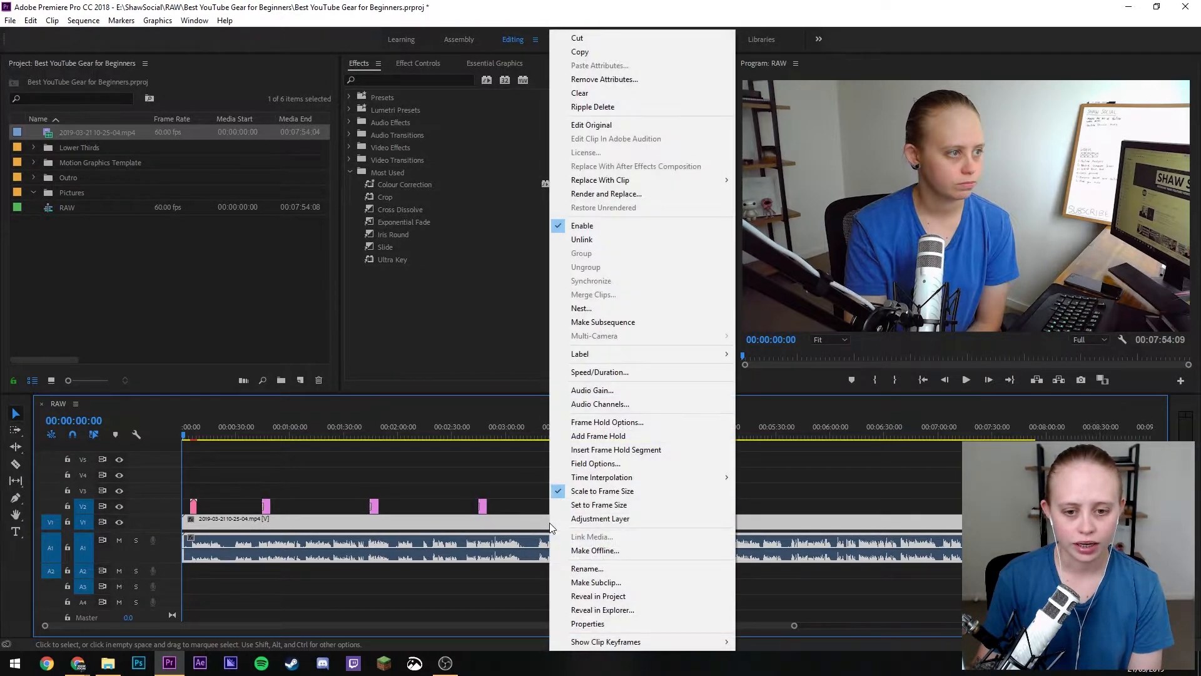
pyautogui.click(592, 390)
pyautogui.click(542, 302)
pyautogui.click(612, 300)
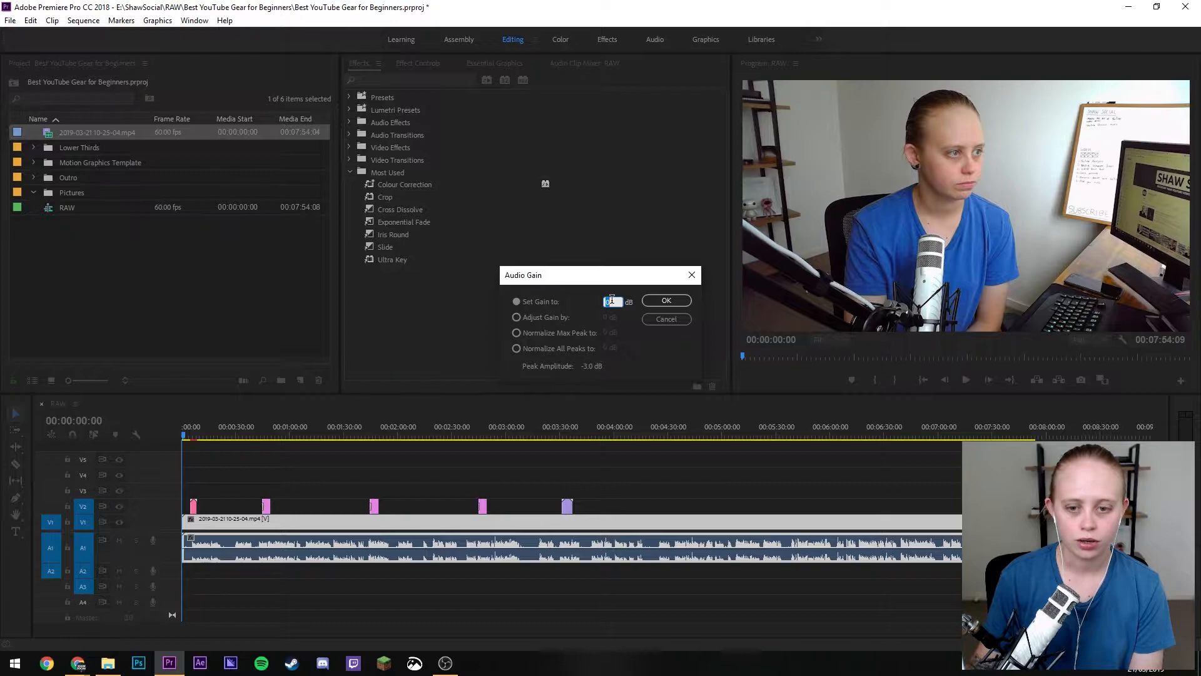
pyautogui.click(666, 301)
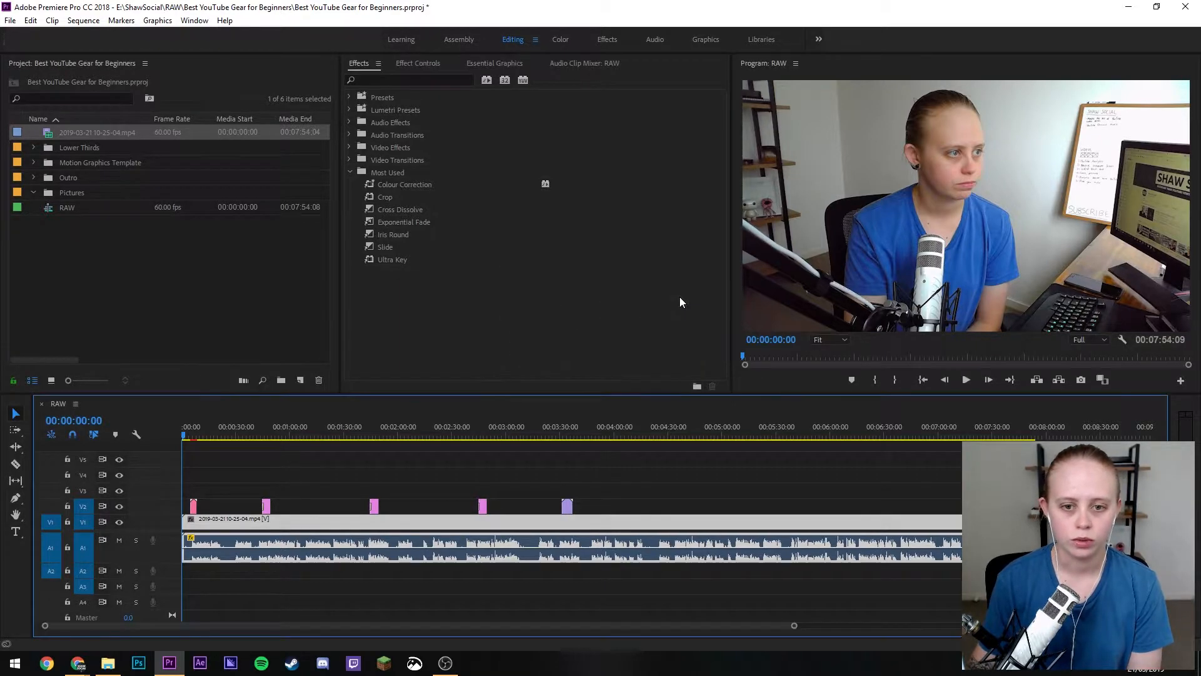
# - Scrub through the recording and preview the first three overlay graphics on track V2
pyautogui.moveTo(518, 430); pyautogui.dragTo(659, 429)
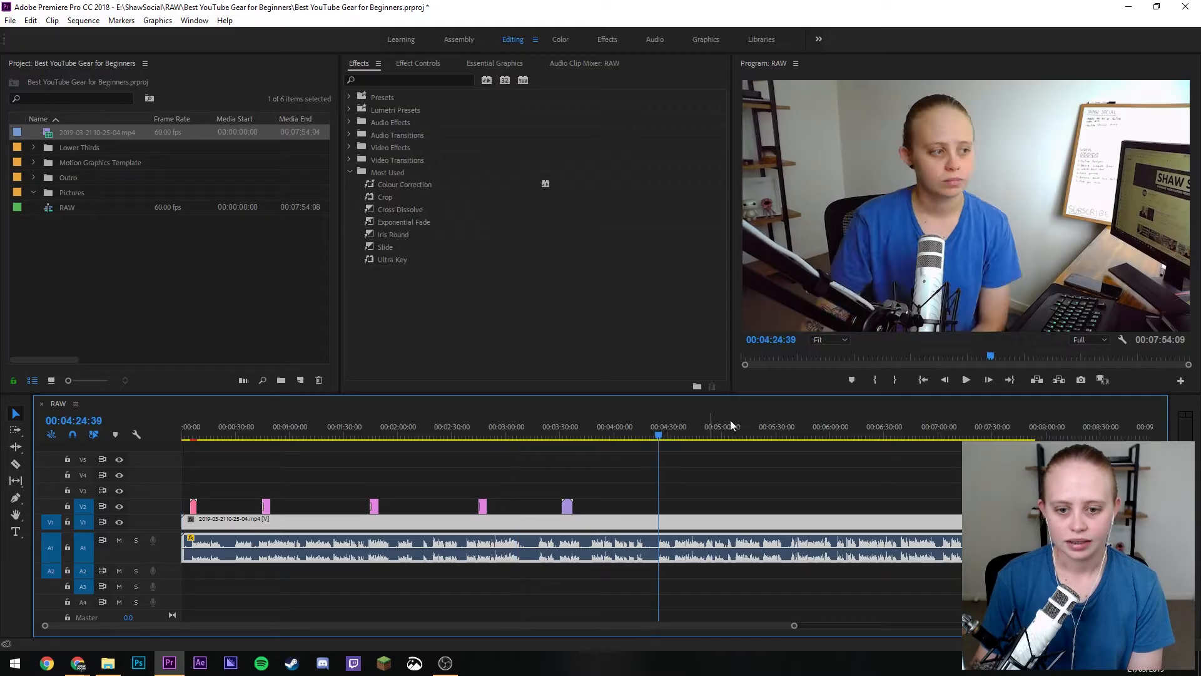
pyautogui.moveTo(731, 426); pyautogui.dragTo(995, 428)
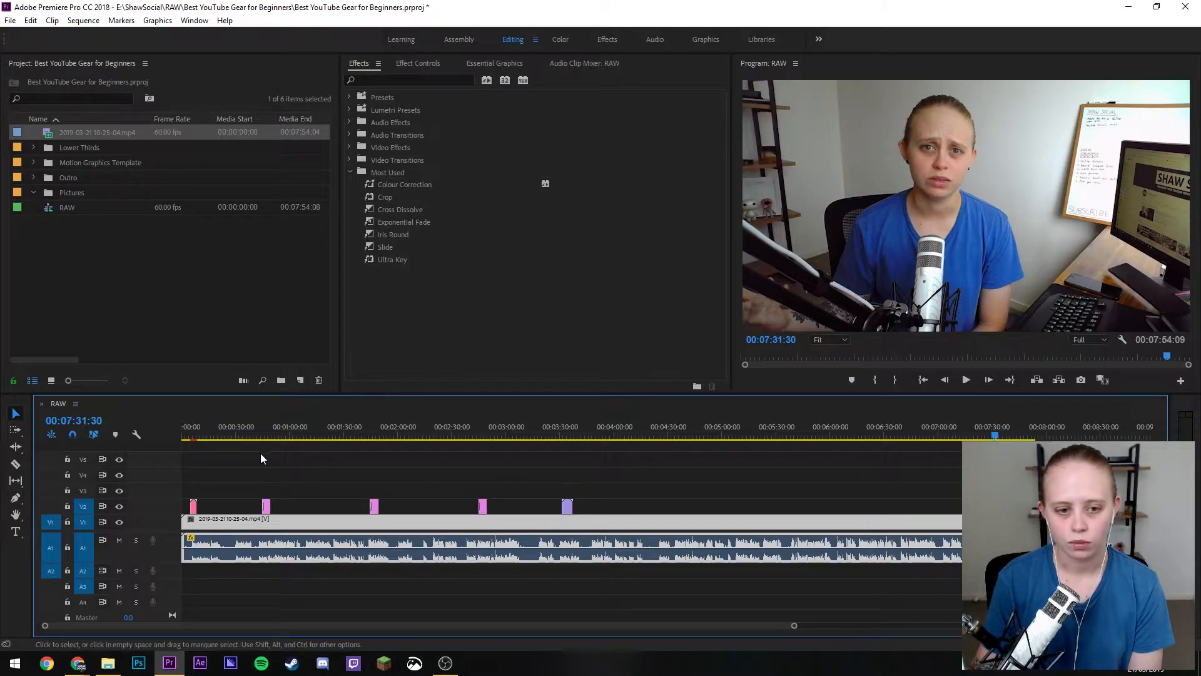
pyautogui.click(199, 430)
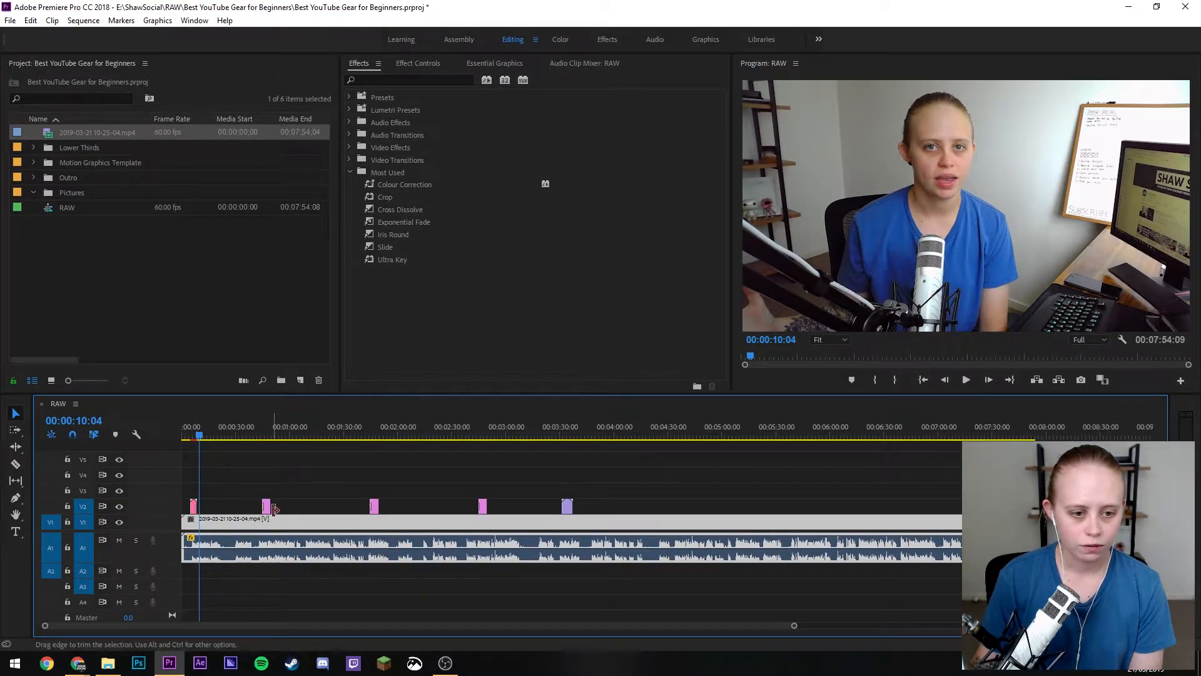
pyautogui.click(192, 436)
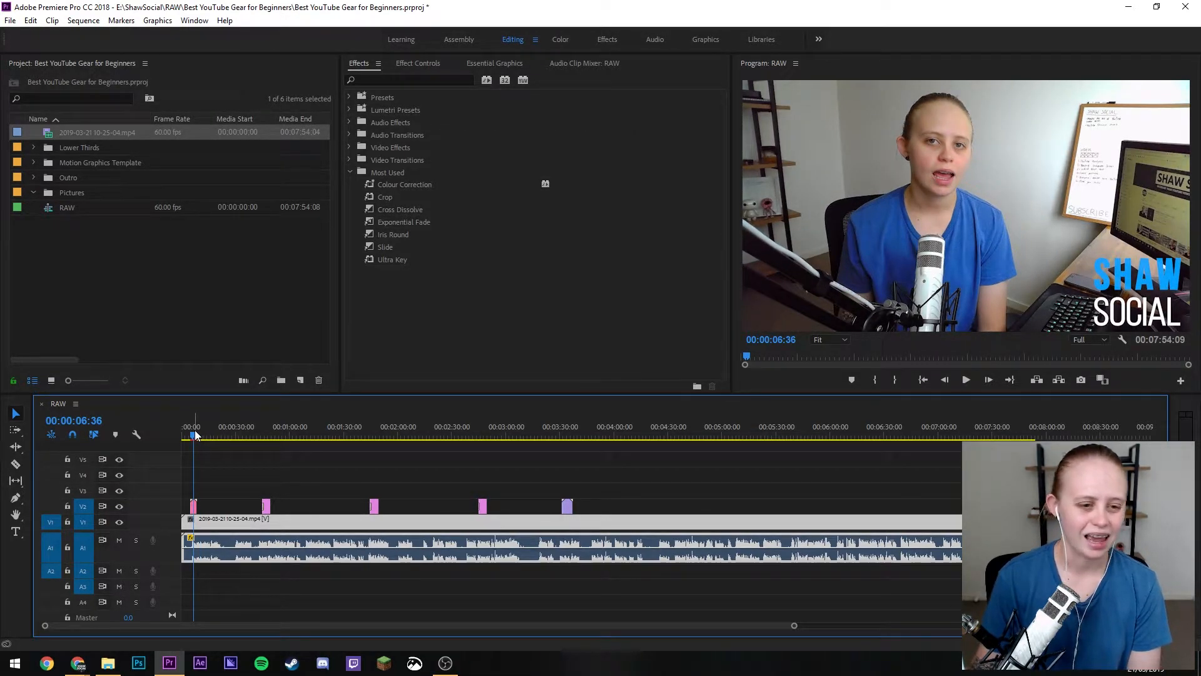
pyautogui.click(265, 437)
pyautogui.click(379, 433)
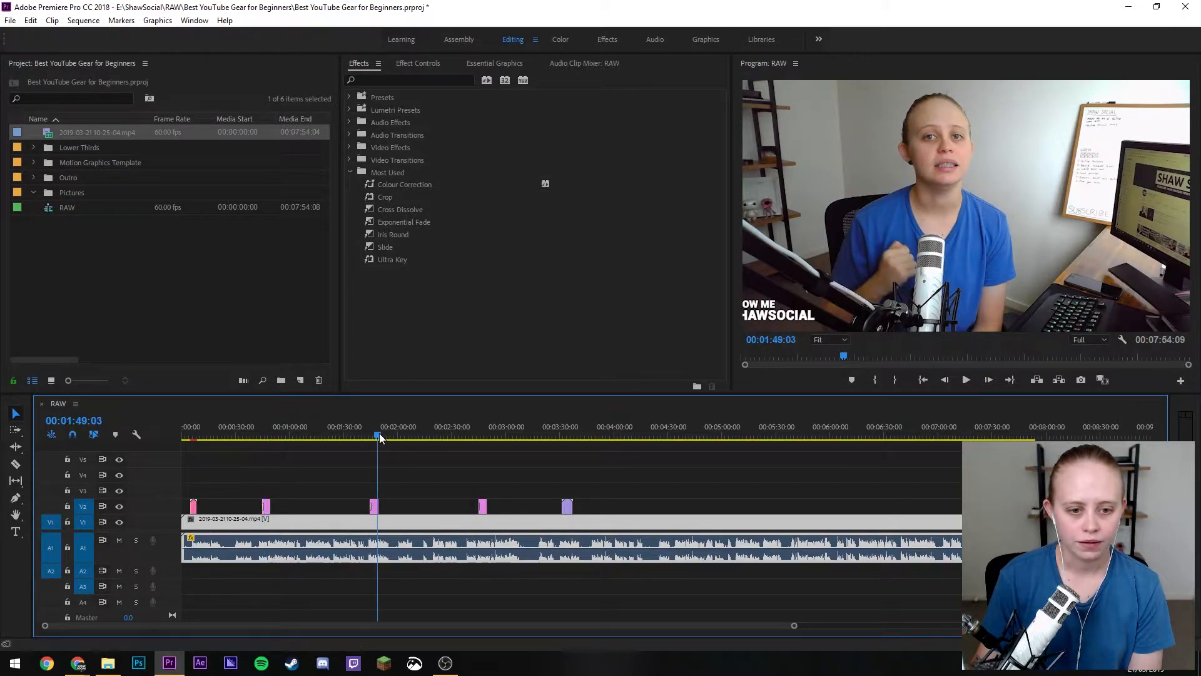
# - Preview the last two overlay graphics on track V2 and return the playhead to the start of the sequence
pyautogui.click(484, 436)
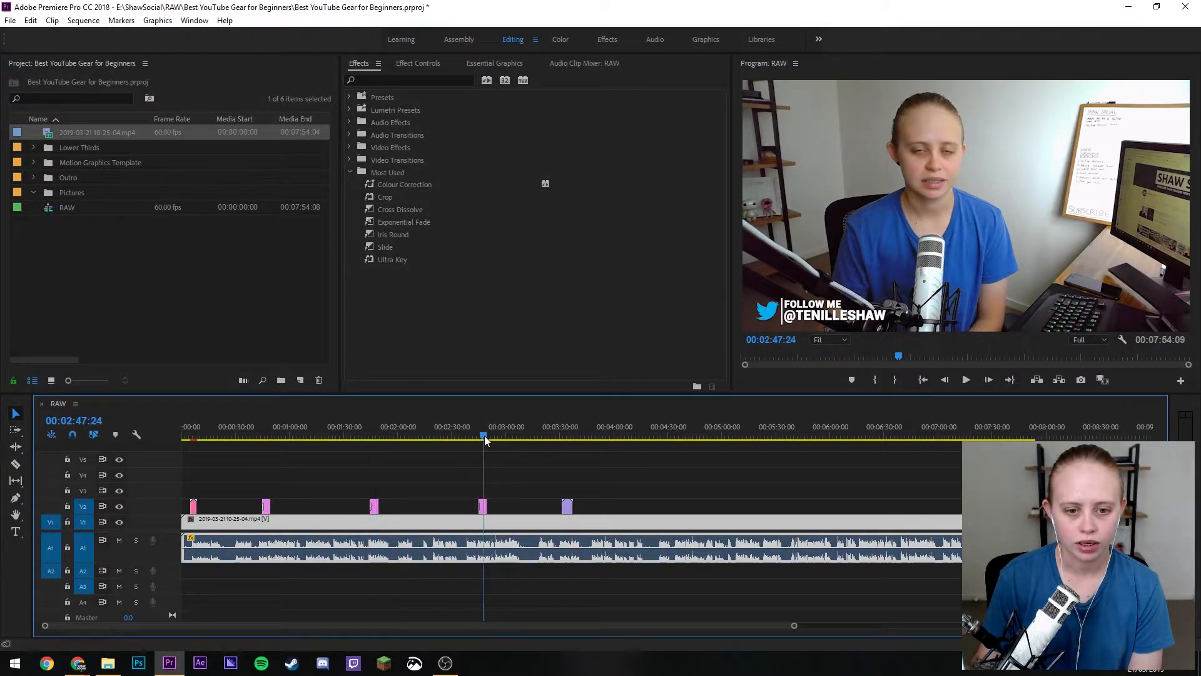
pyautogui.click(567, 438)
pyautogui.click(181, 427)
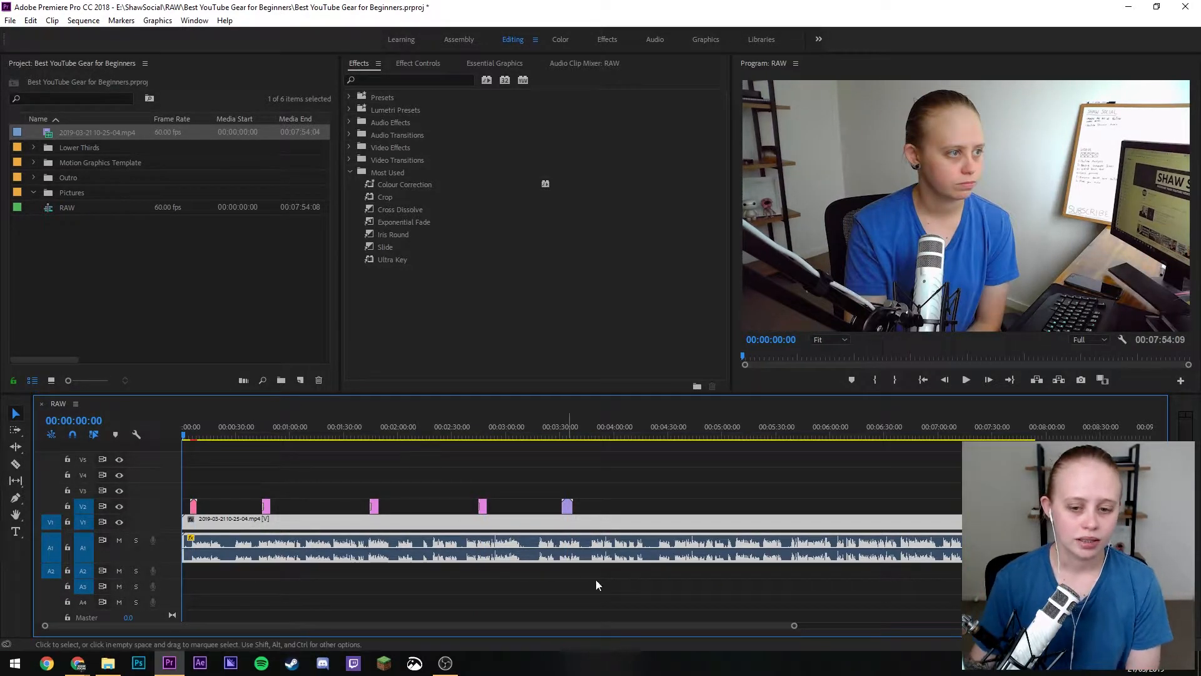
# - Cut the recording where speech begins at about 6 seconds and shift the remainder to the sequence start, removing the silent opening
pyautogui.moveTo(794, 625); pyautogui.dragTo(510, 627)
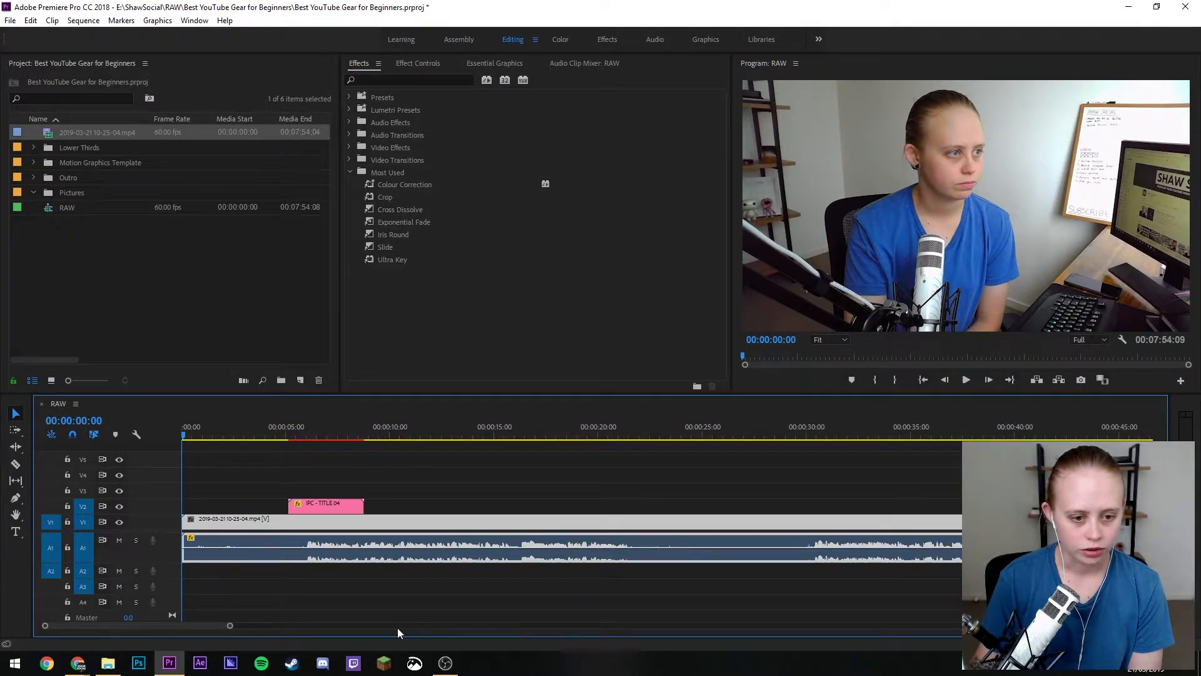
pyautogui.moveTo(230, 626); pyautogui.dragTo(202, 625)
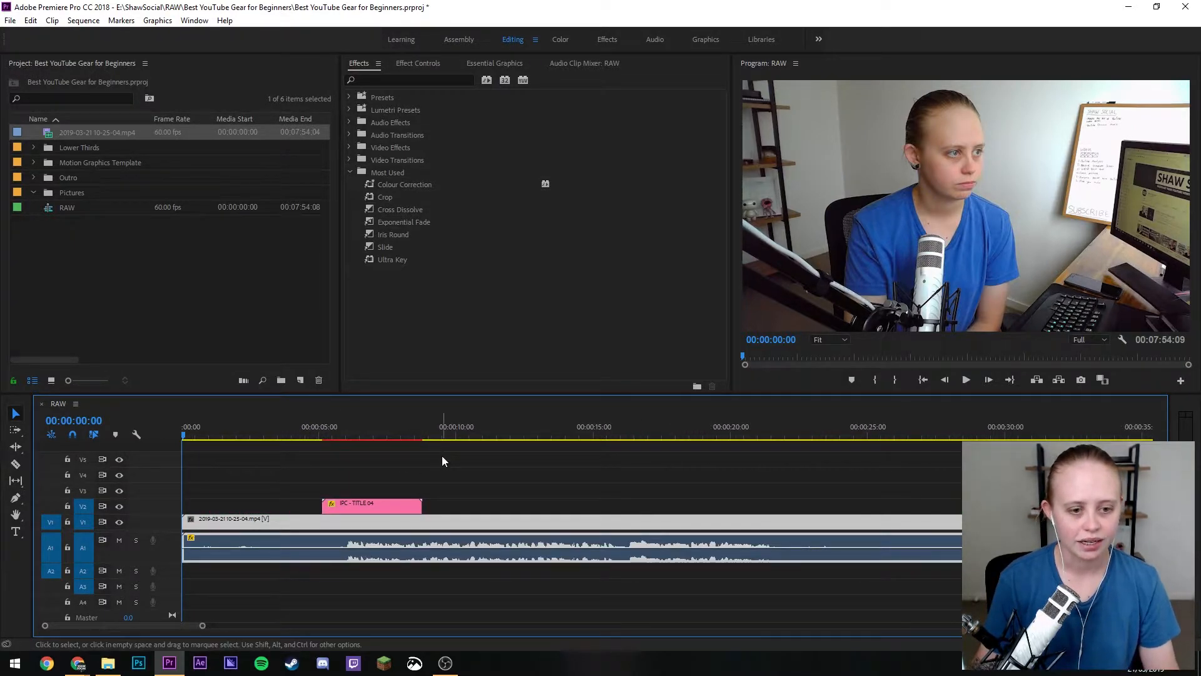
pyautogui.press('c')
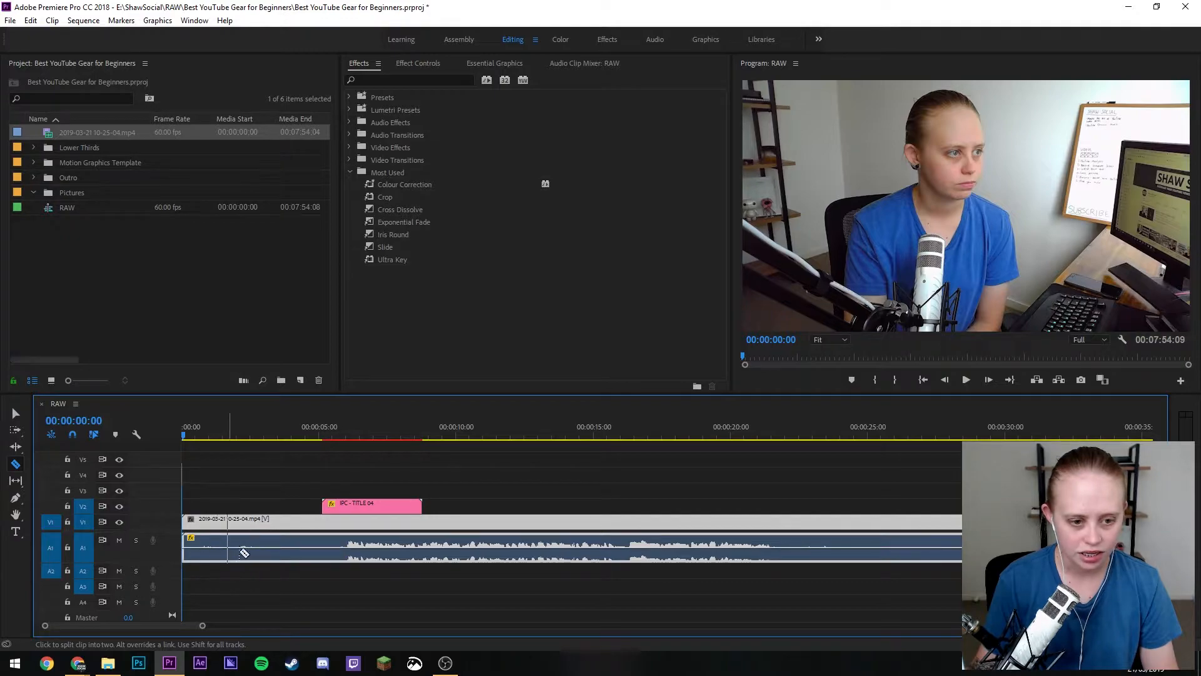
pyautogui.click(348, 554)
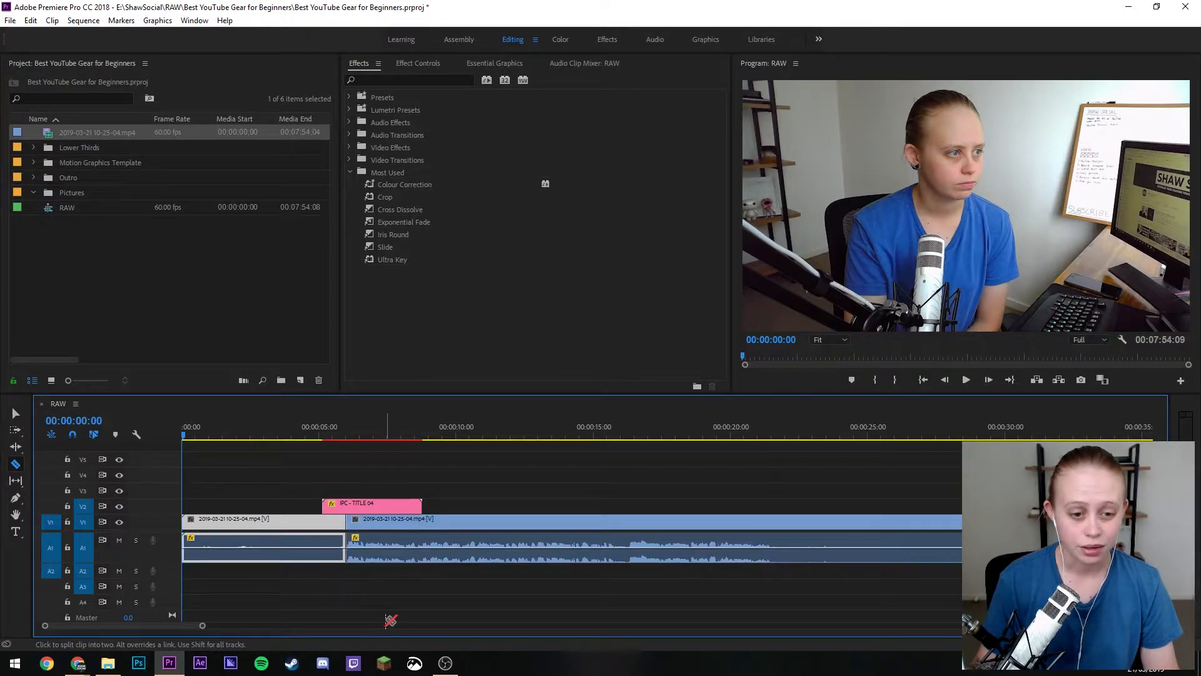
pyautogui.press('v')
pyautogui.moveTo(378, 527); pyautogui.dragTo(185, 535)
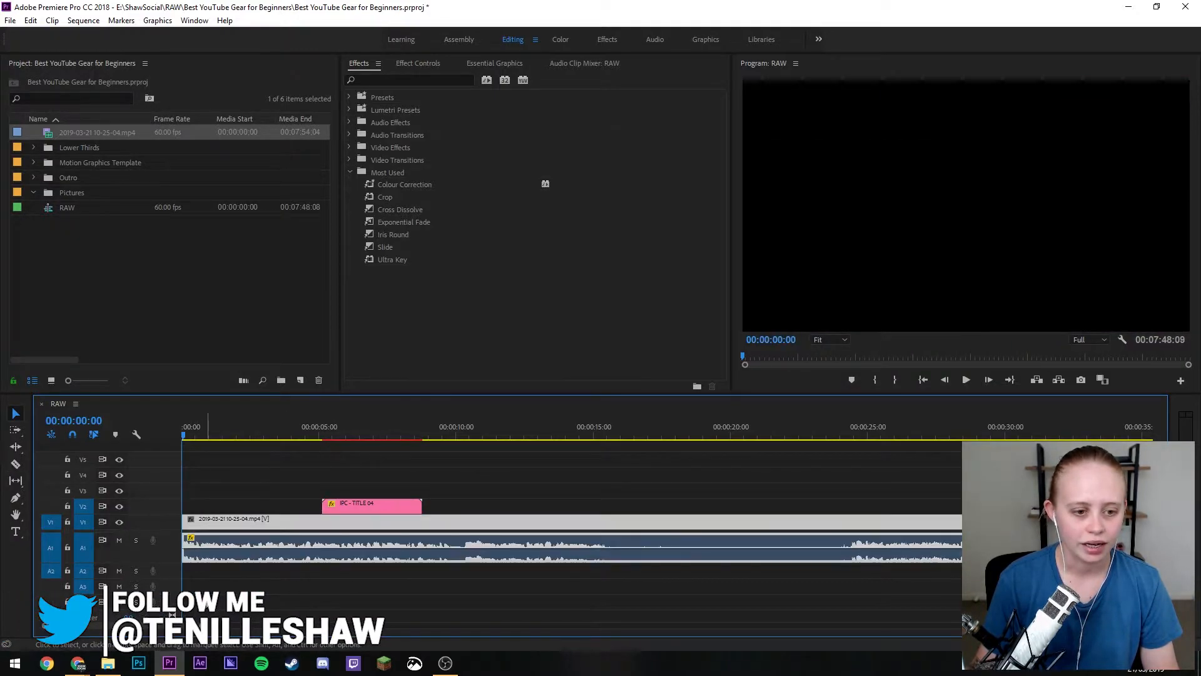
# - Cut out the silent stretches at about 10 seconds and from about 15 to 24 seconds, sliding the following clips back to close the gaps
pyautogui.press('c')
pyautogui.click(450, 547)
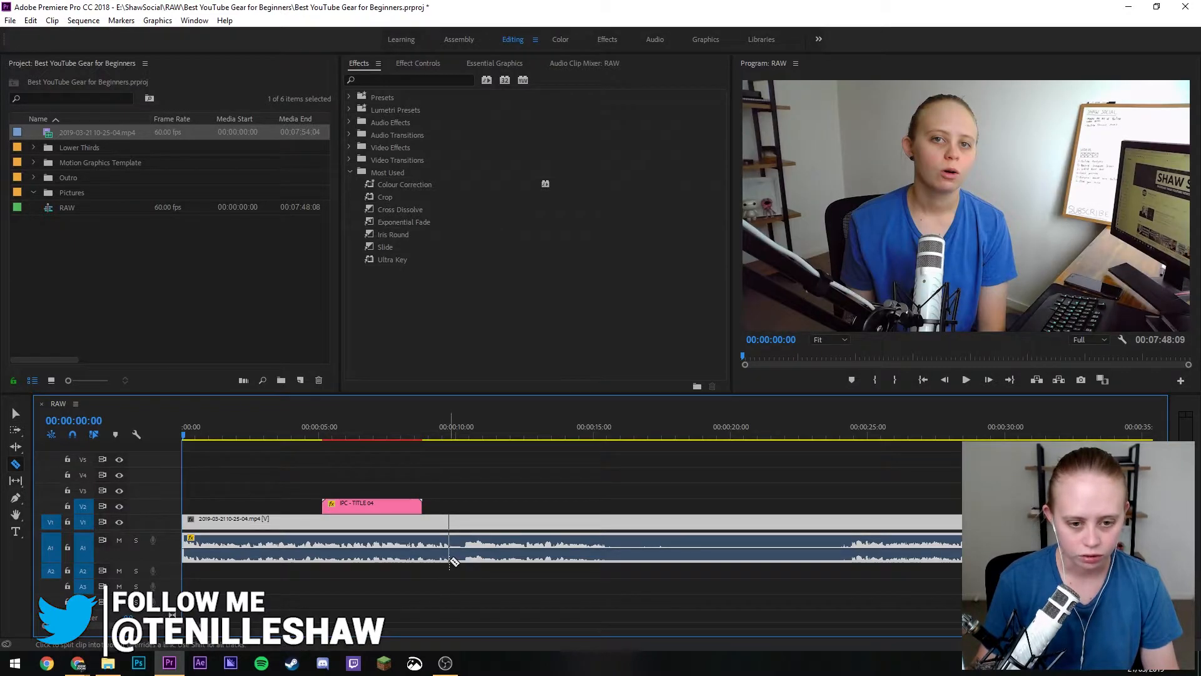
pyautogui.click(463, 557)
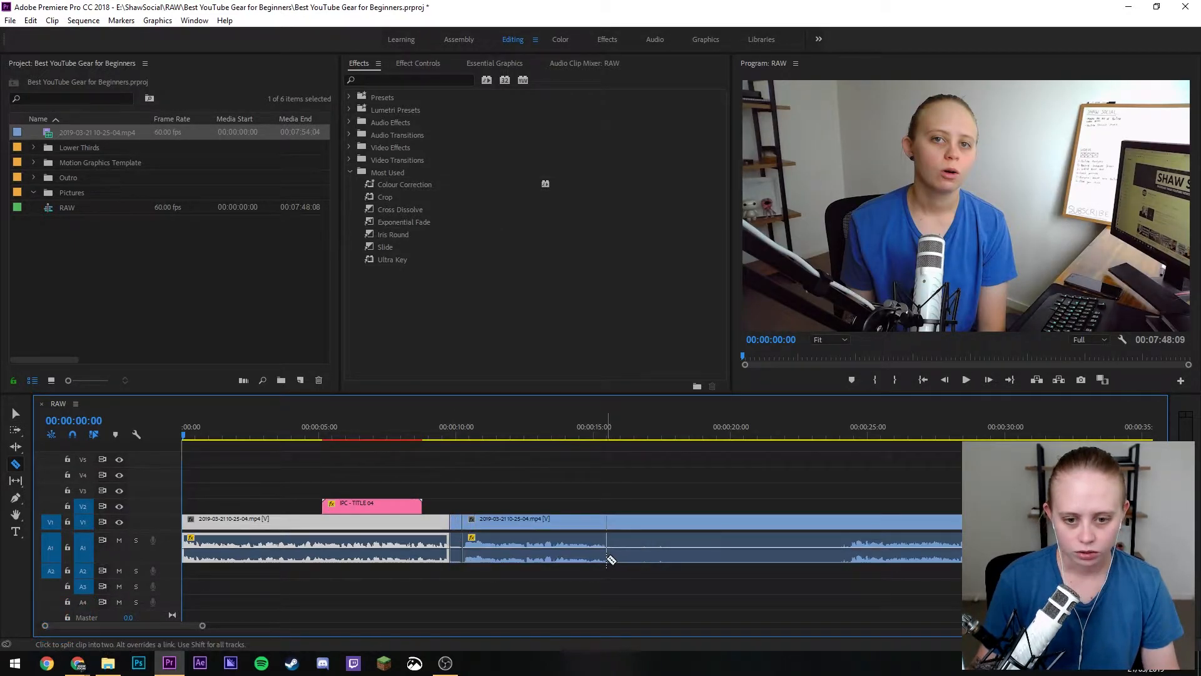
pyautogui.click(605, 557)
pyautogui.click(847, 557)
pyautogui.press('v')
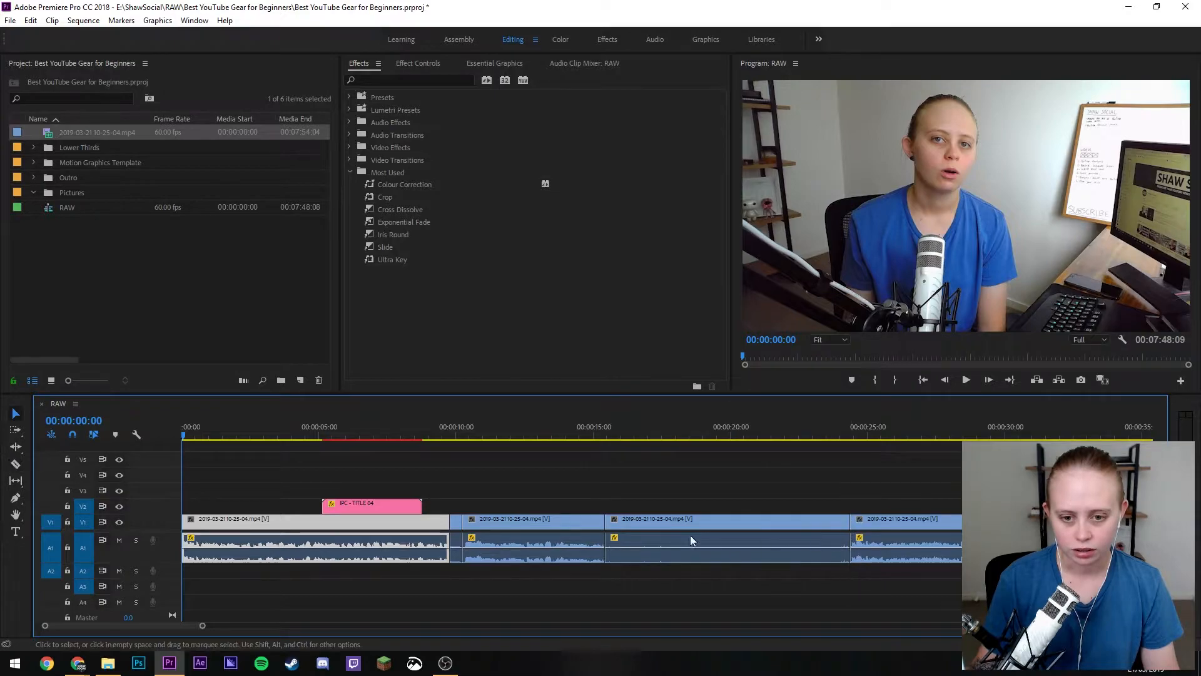
pyautogui.moveTo(548, 519); pyautogui.dragTo(533, 519)
pyautogui.moveTo(902, 541); pyautogui.dragTo(645, 534)
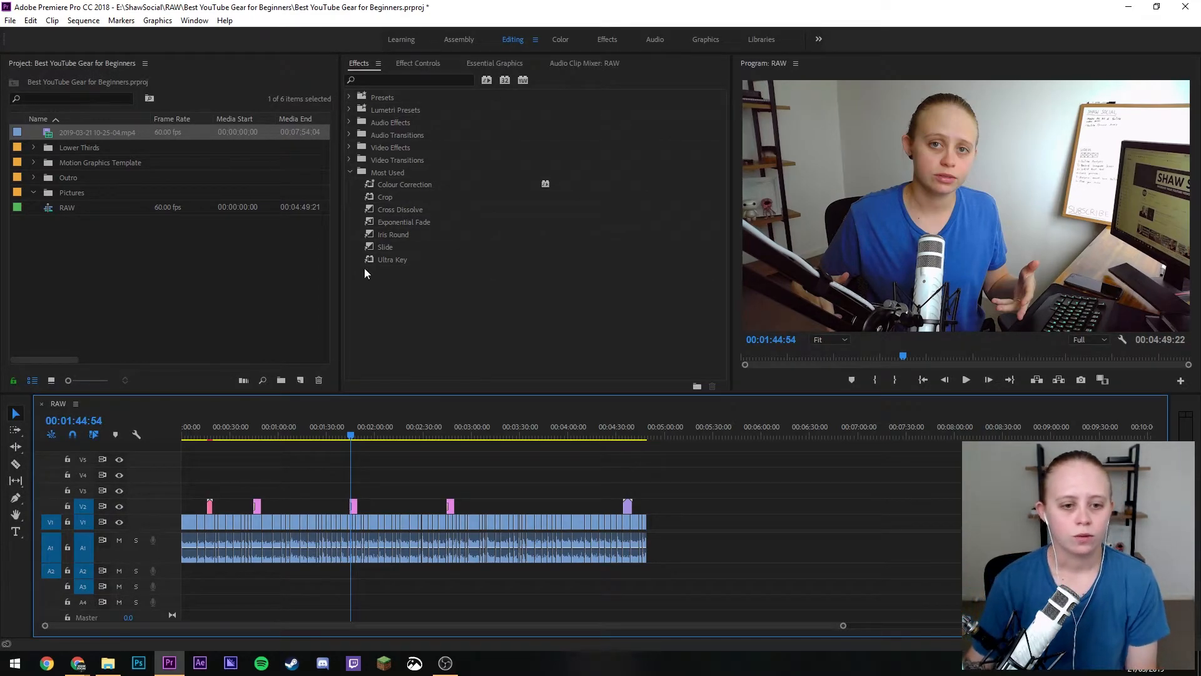
# - Check each of the five overlay graphics on track V2 against the trimmed recording
pyautogui.click(209, 436)
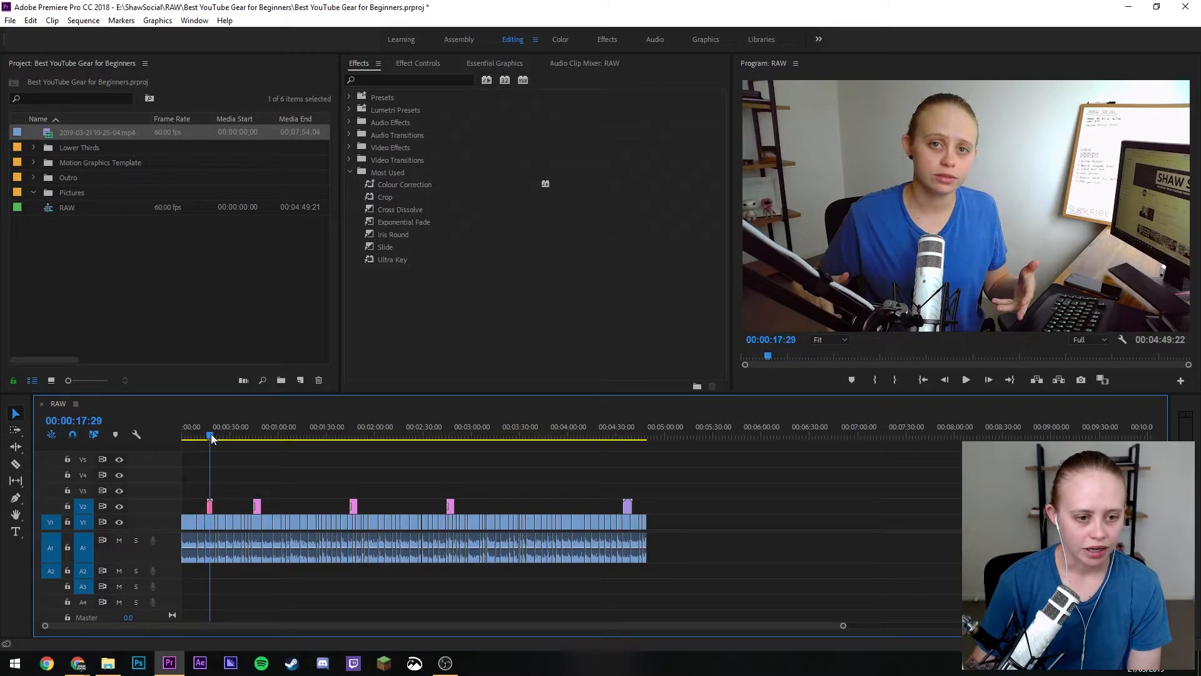
pyautogui.click(257, 438)
pyautogui.click(358, 438)
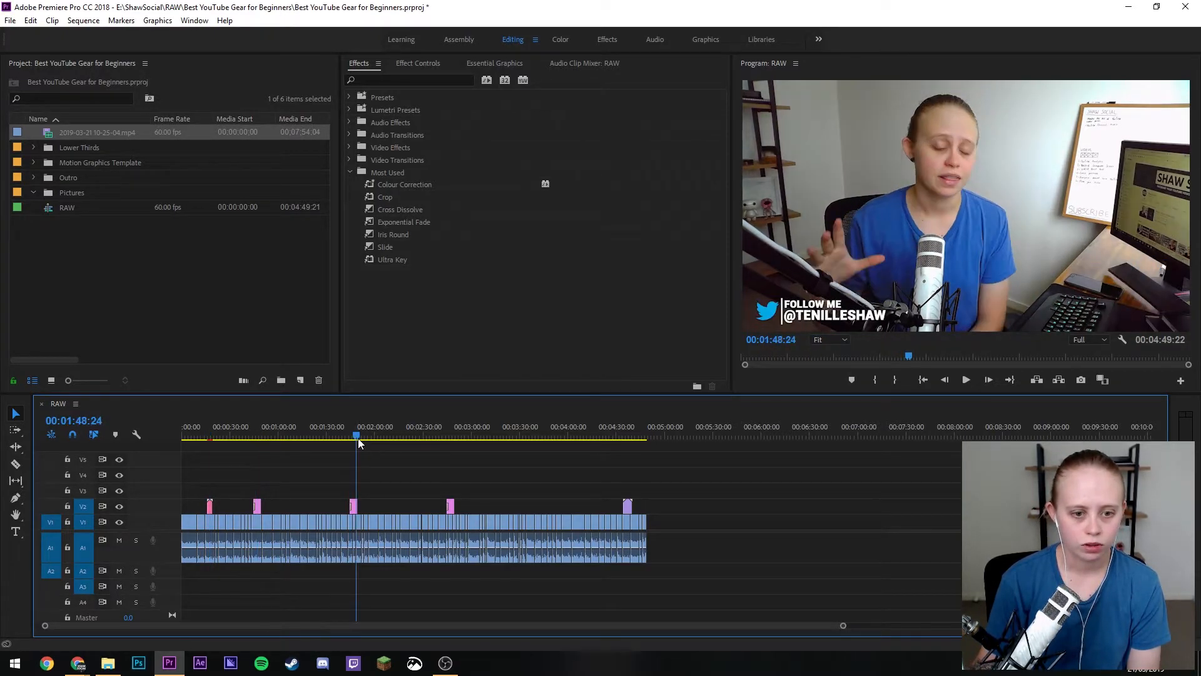
pyautogui.click(452, 438)
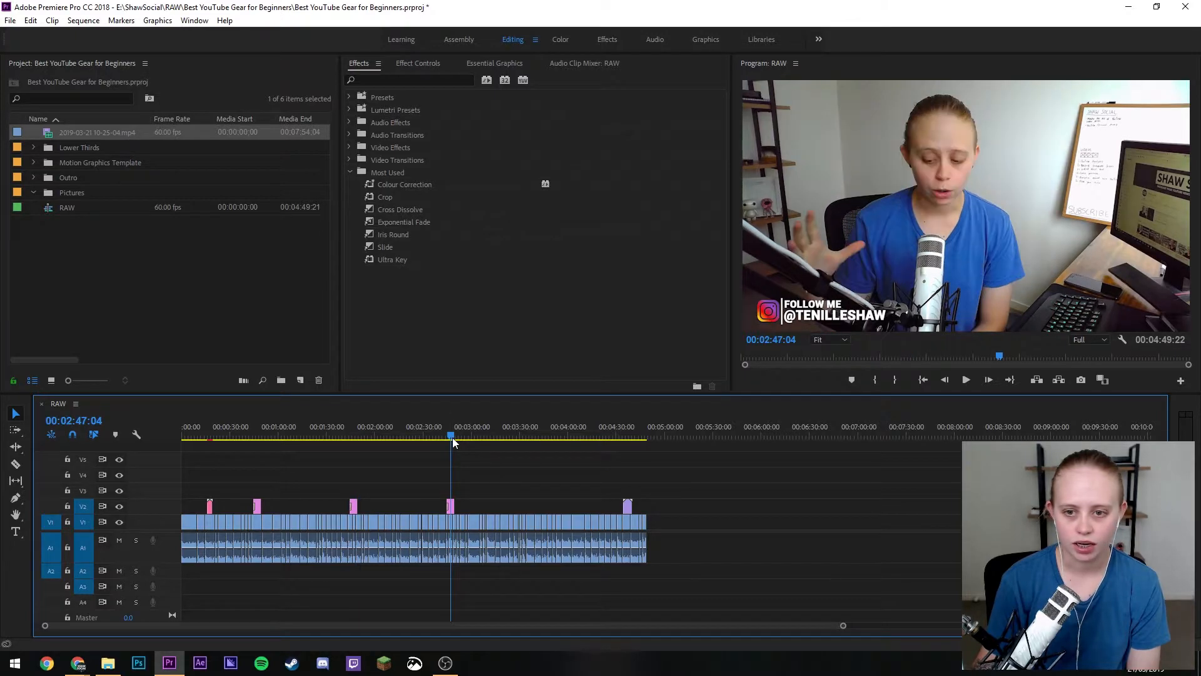
pyautogui.click(630, 437)
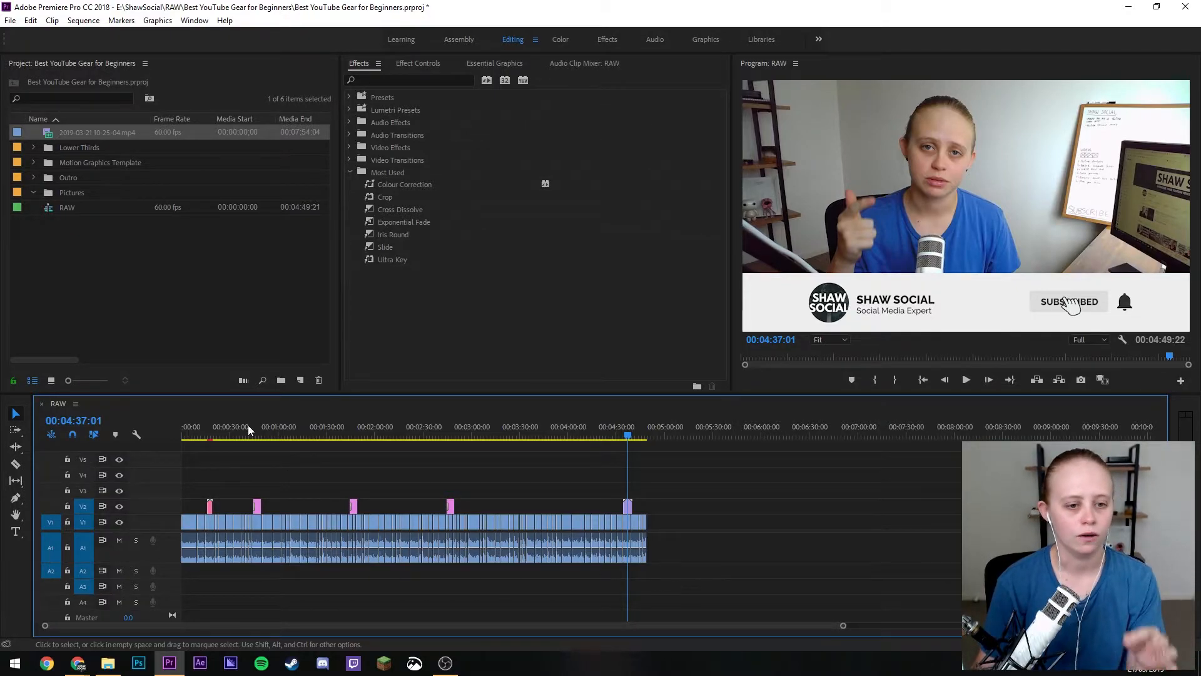
# - Apply a Cross Dissolve transition to the start of the first clip on track V1 and play back the opening
pyautogui.moveTo(845, 627); pyautogui.dragTo(734, 627)
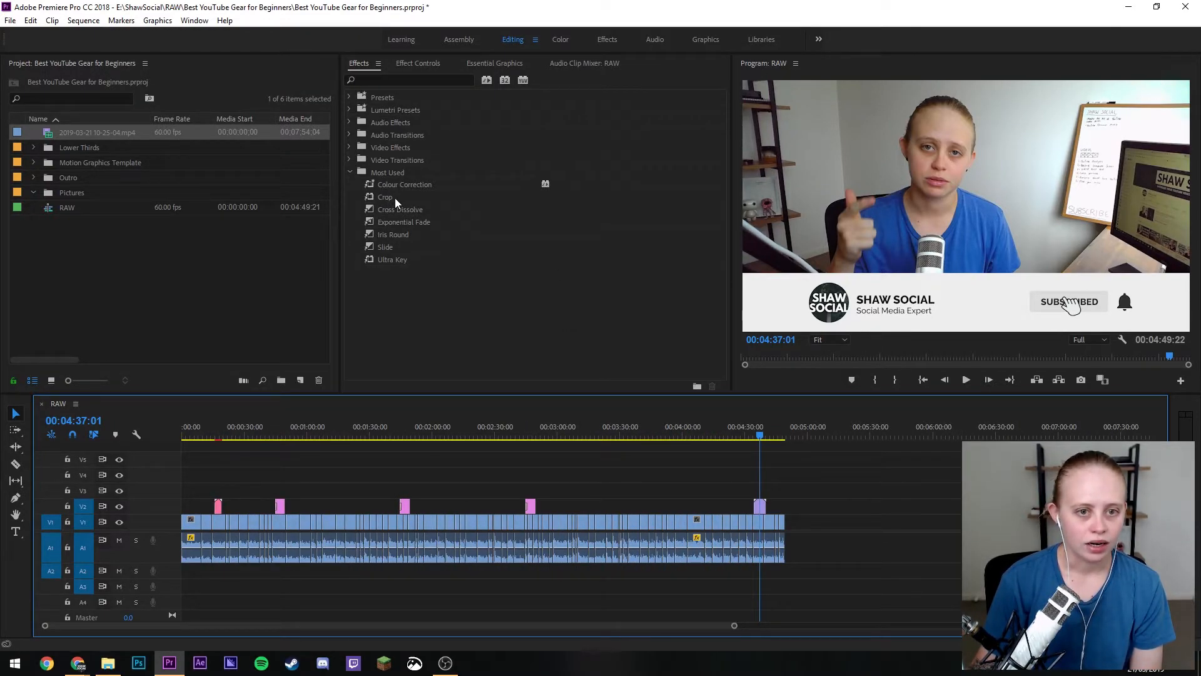
pyautogui.moveTo(391, 209); pyautogui.dragTo(185, 525)
pyautogui.click(174, 428)
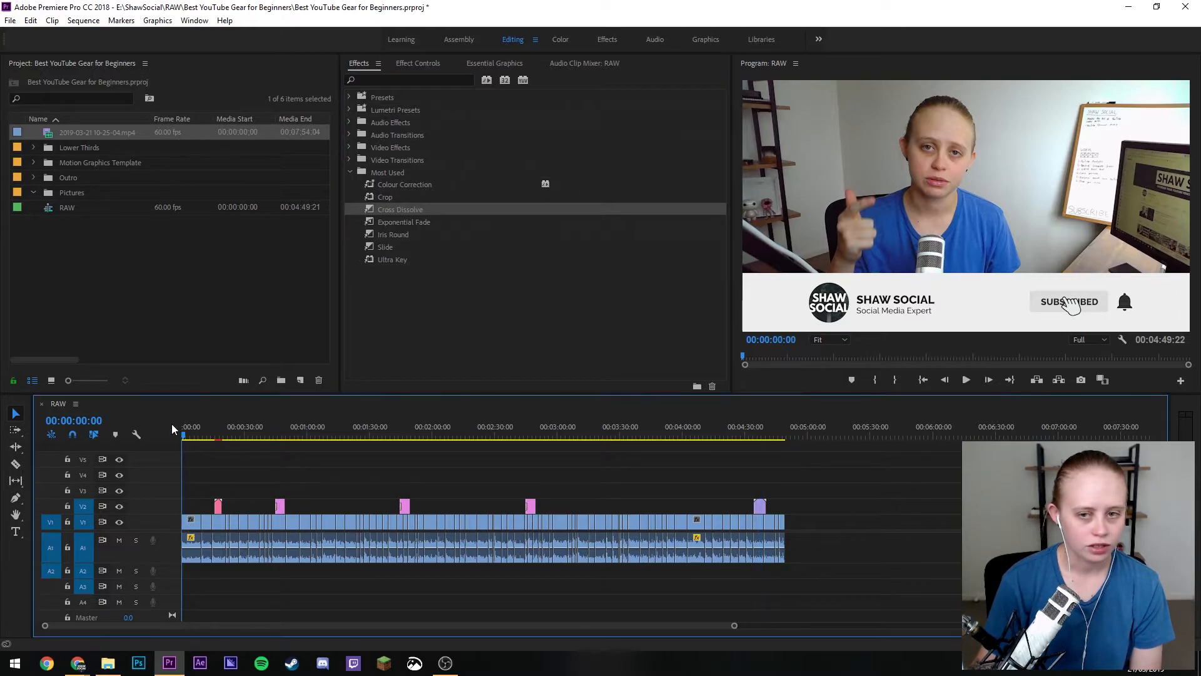
pyautogui.click(964, 382)
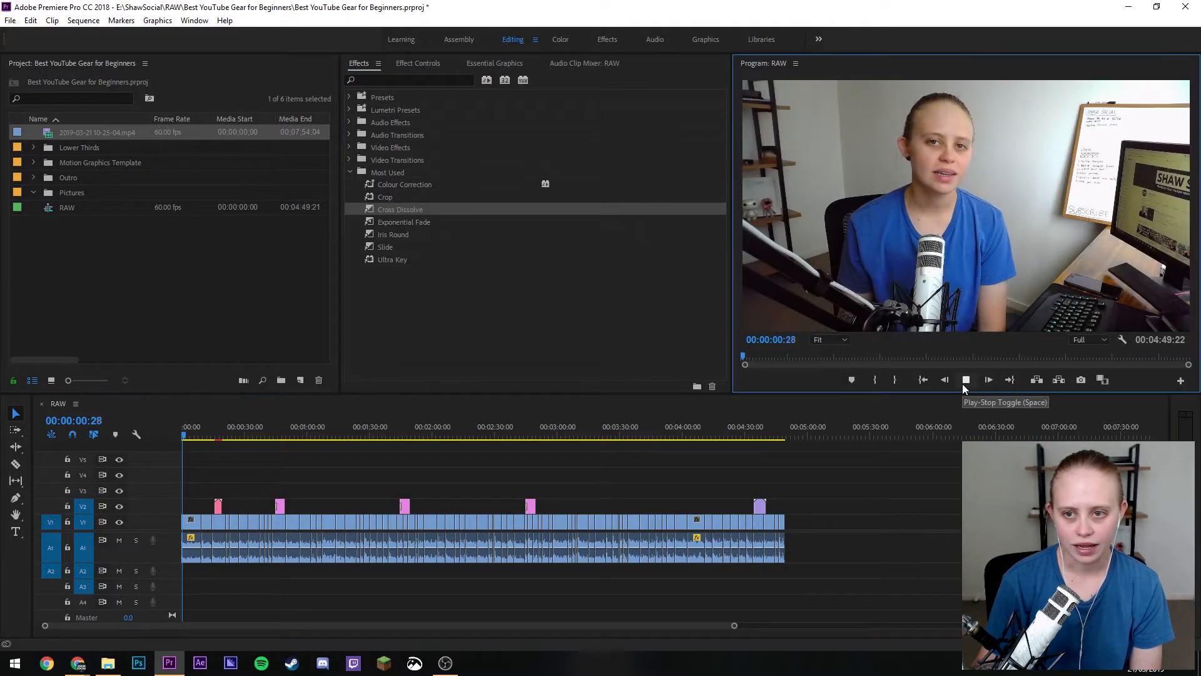
pyautogui.click(549, 285)
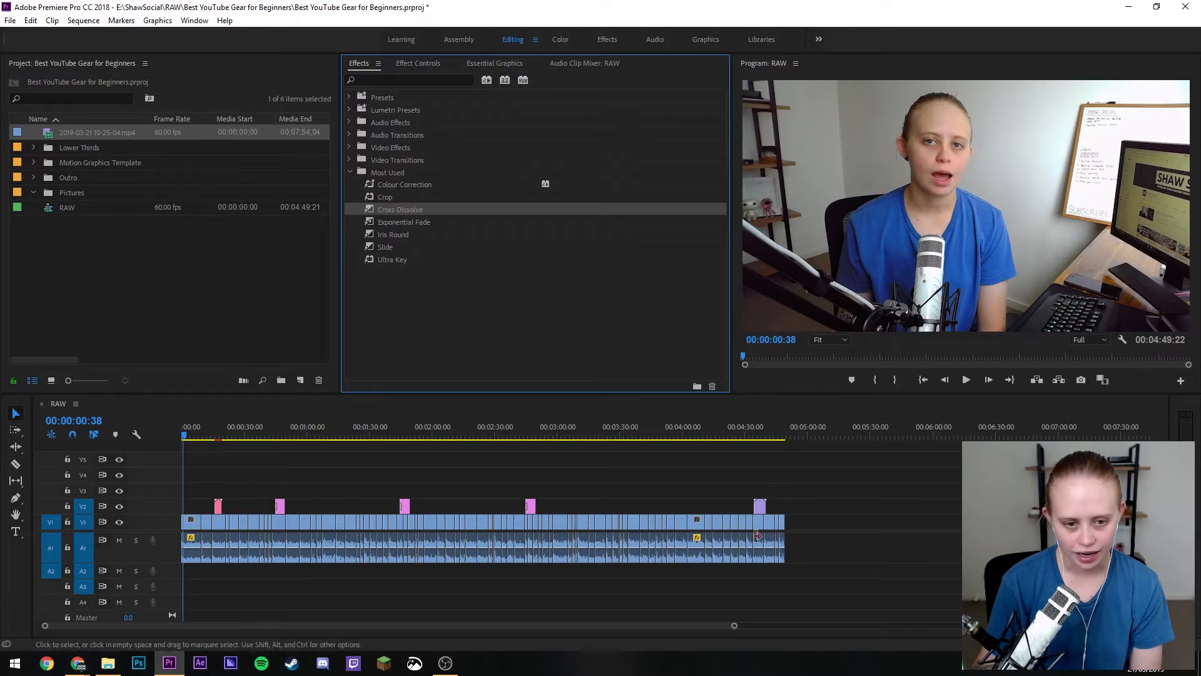
# - Set the playhead to 00:02:30:00, shift the fourth overlay graphic to just before four minutes, and move the third to the playhead
pyautogui.moveTo(735, 625); pyautogui.dragTo(683, 623)
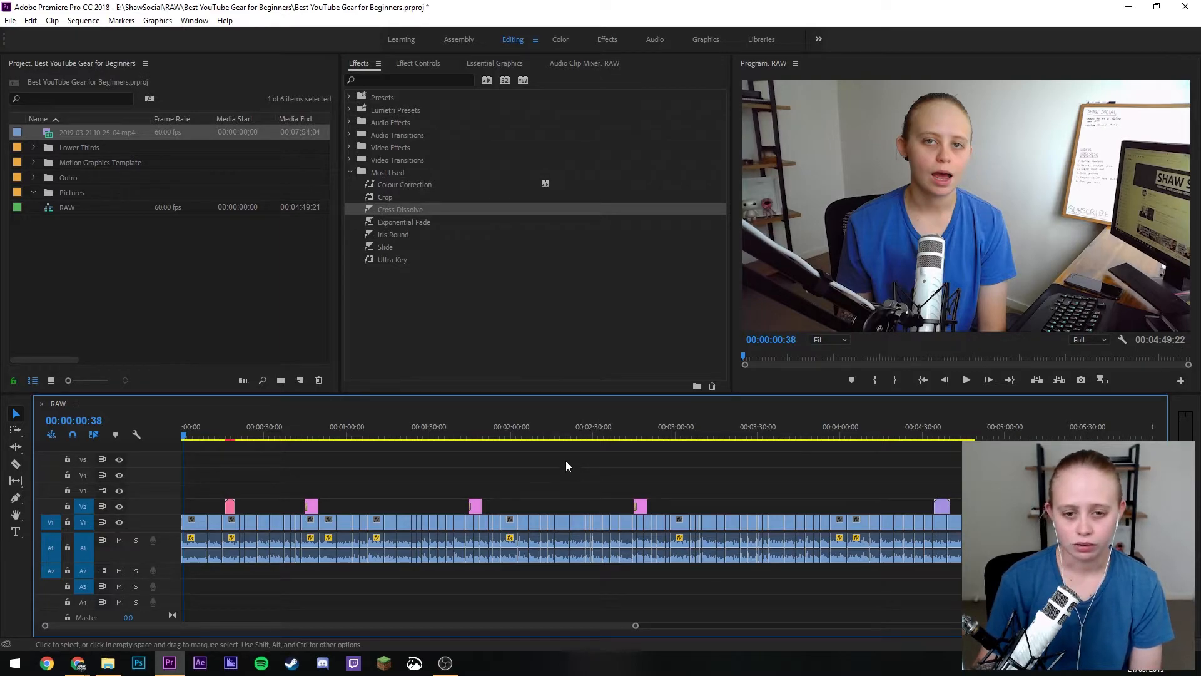
pyautogui.click(590, 438)
pyautogui.write('00:02:30')
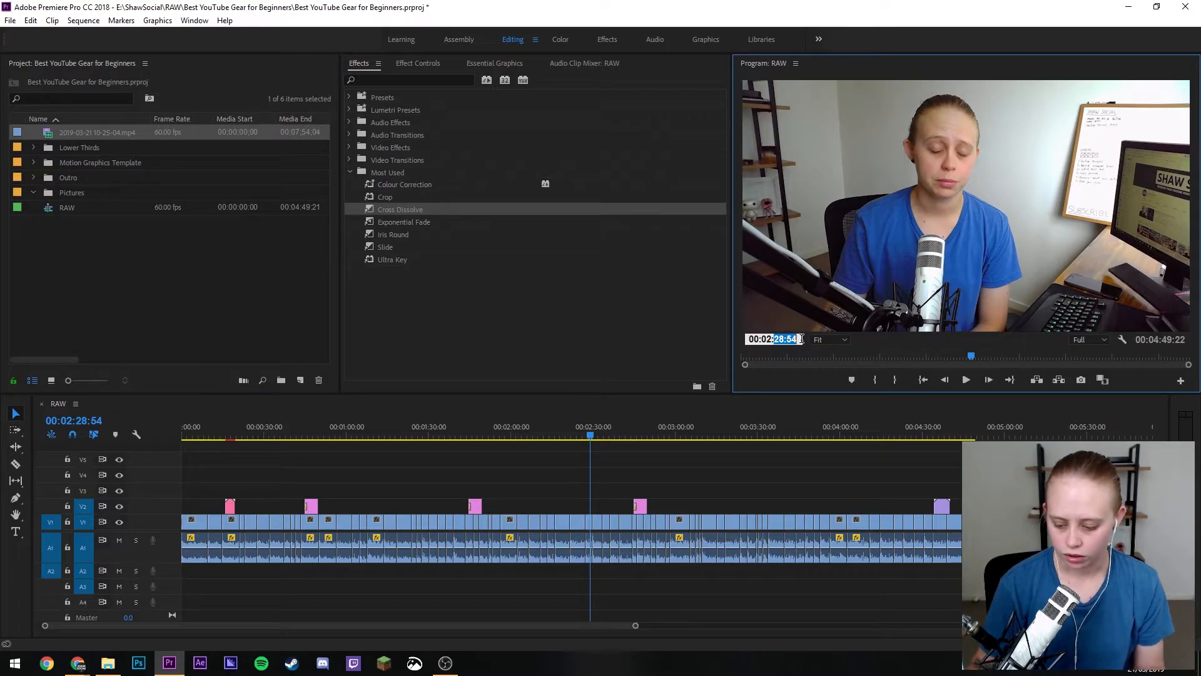
pyautogui.press('Return')
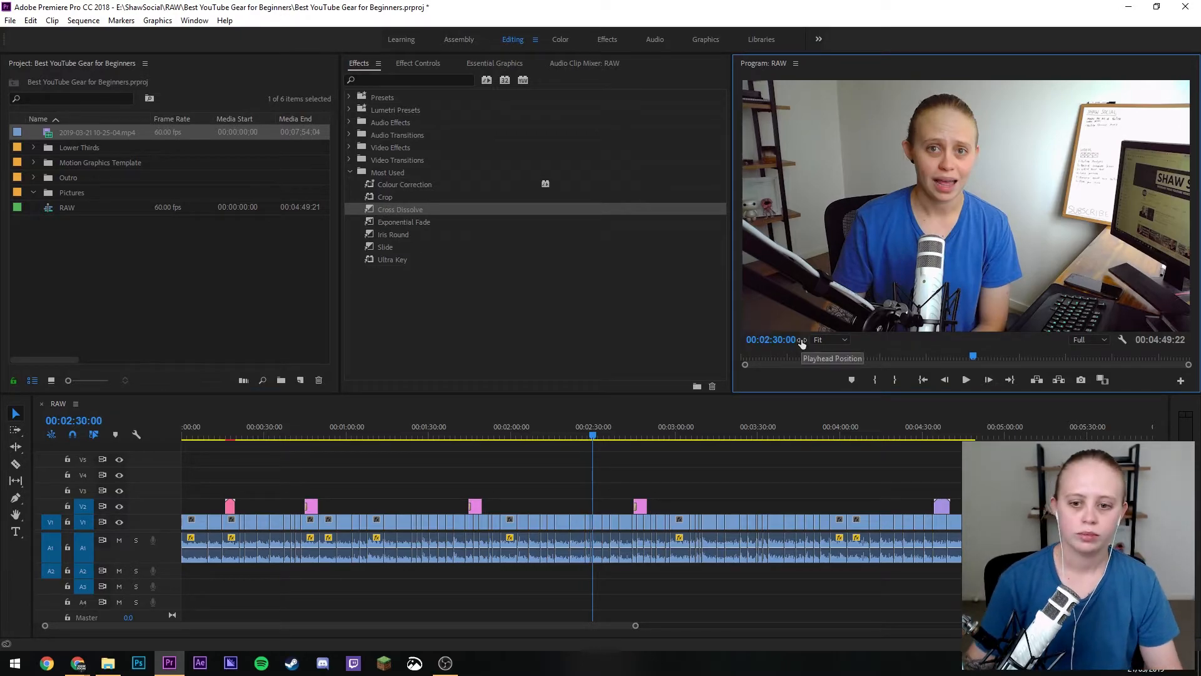
pyautogui.moveTo(644, 510); pyautogui.dragTo(831, 508)
pyautogui.moveTo(477, 512); pyautogui.dragTo(599, 504)
# - Move the second overlay graphic on track V2 to start at about 00:01:00
pyautogui.click(429, 437)
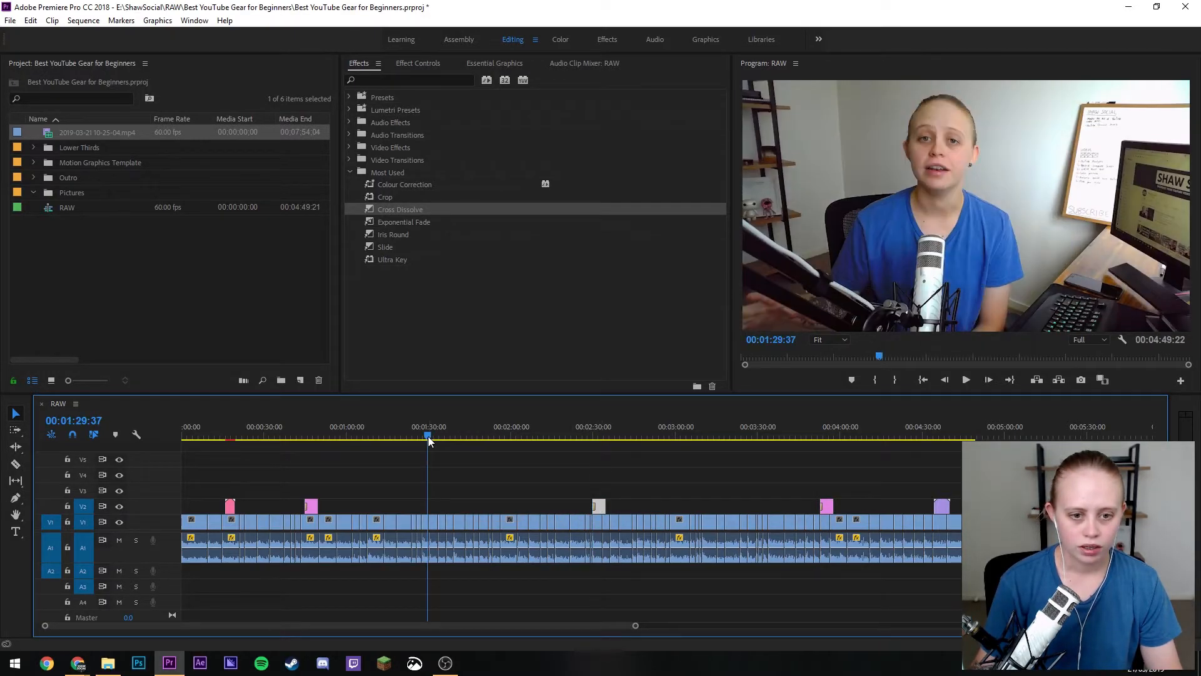
pyautogui.click(346, 438)
pyautogui.click(774, 352)
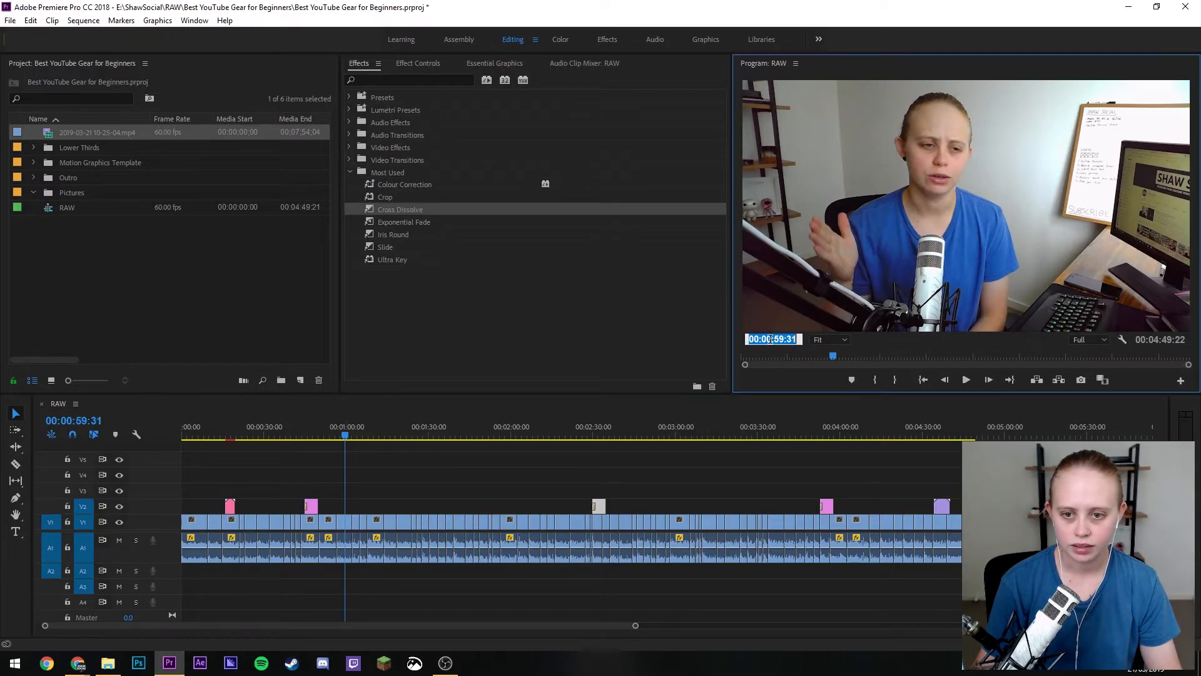
pyautogui.moveTo(314, 511); pyautogui.dragTo(355, 508)
# - Set the playhead to 00:04:00:00 and move the fourth overlay graphic on track V2 to start there
pyautogui.moveTo(767, 339); pyautogui.dragTo(813, 339)
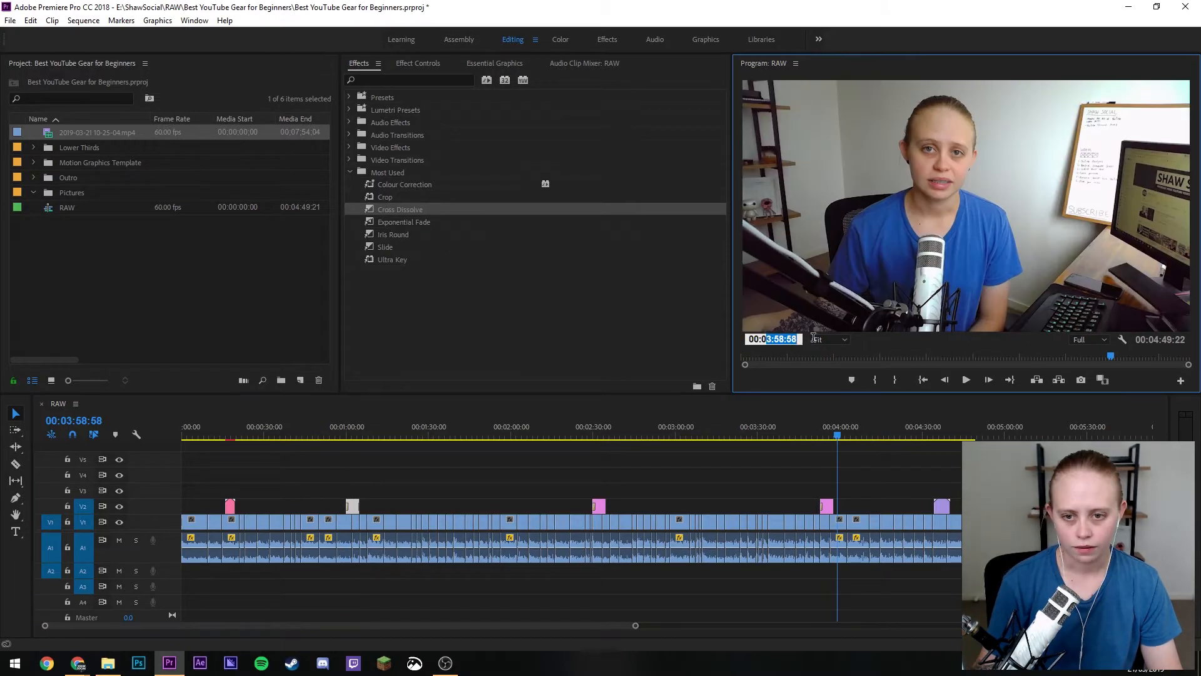
pyautogui.write('4:00:00')
pyautogui.press('Return')
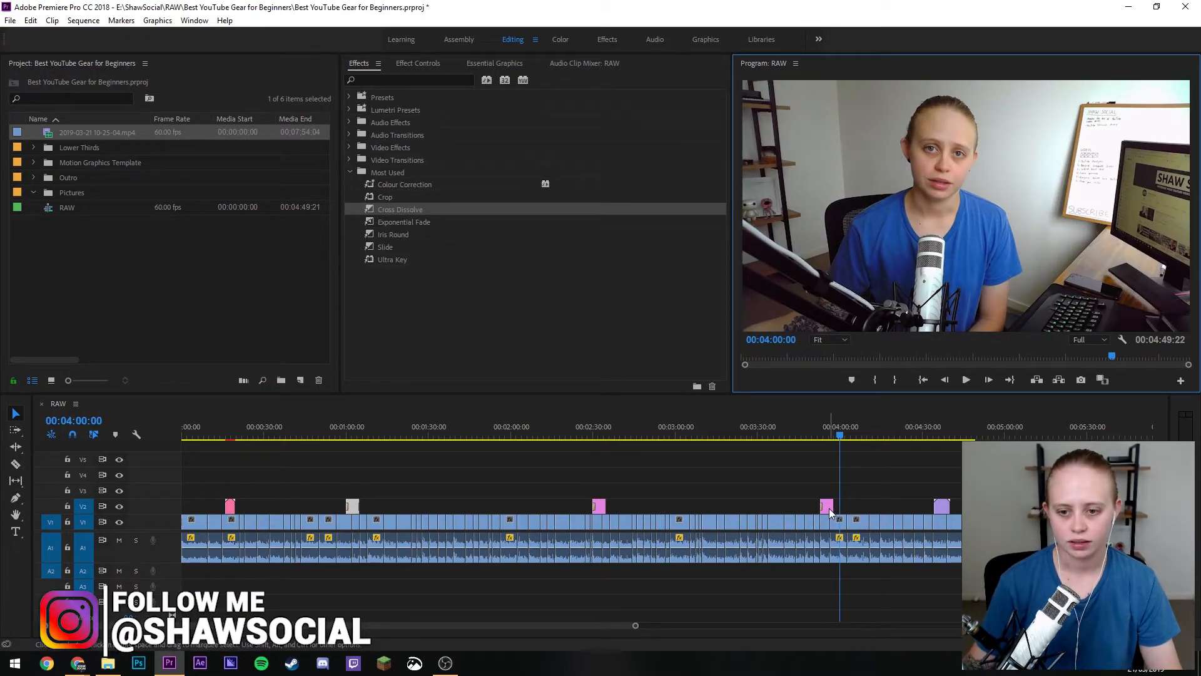
pyautogui.moveTo(830, 508); pyautogui.dragTo(851, 508)
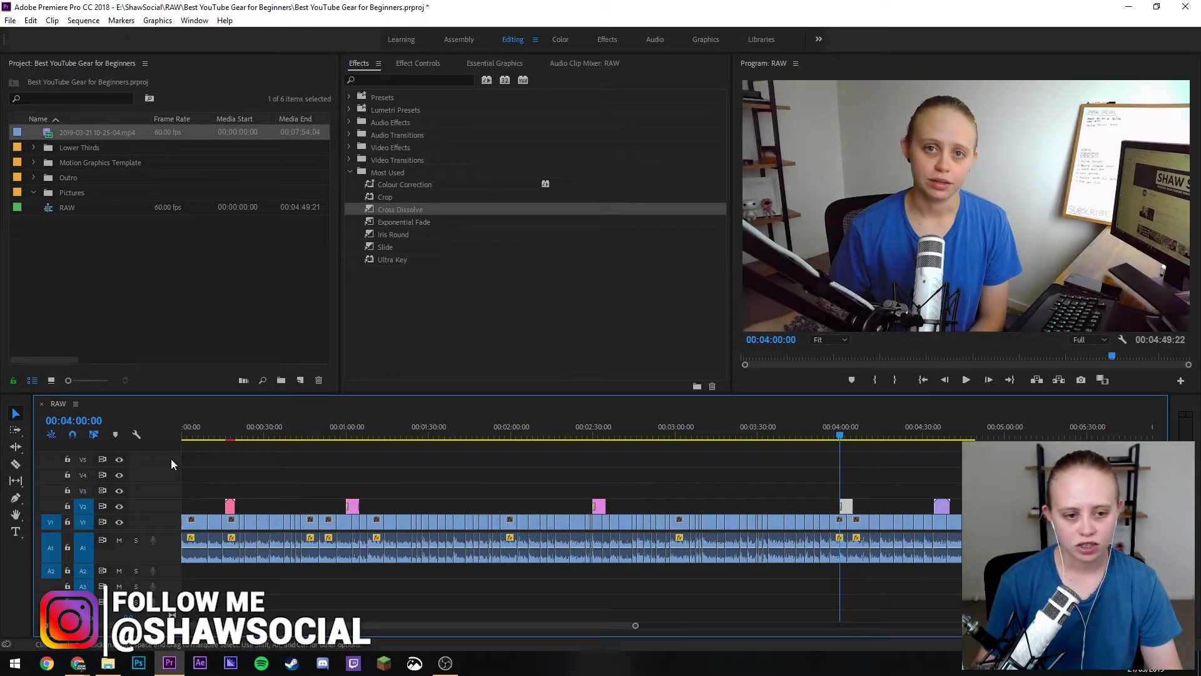
# - Play back the opening title graphic and move the playhead to the closing subscribe graphic on track V2
pyautogui.click(221, 432)
pyautogui.press('space')
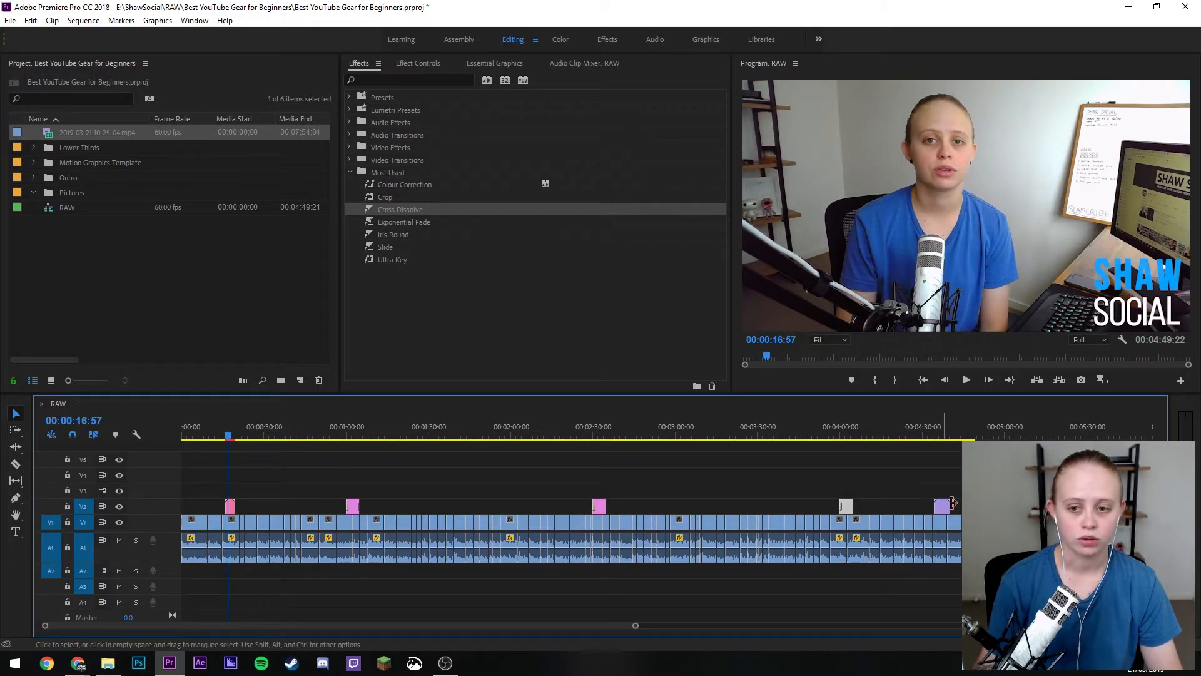
pyautogui.press('space')
pyautogui.click(938, 431)
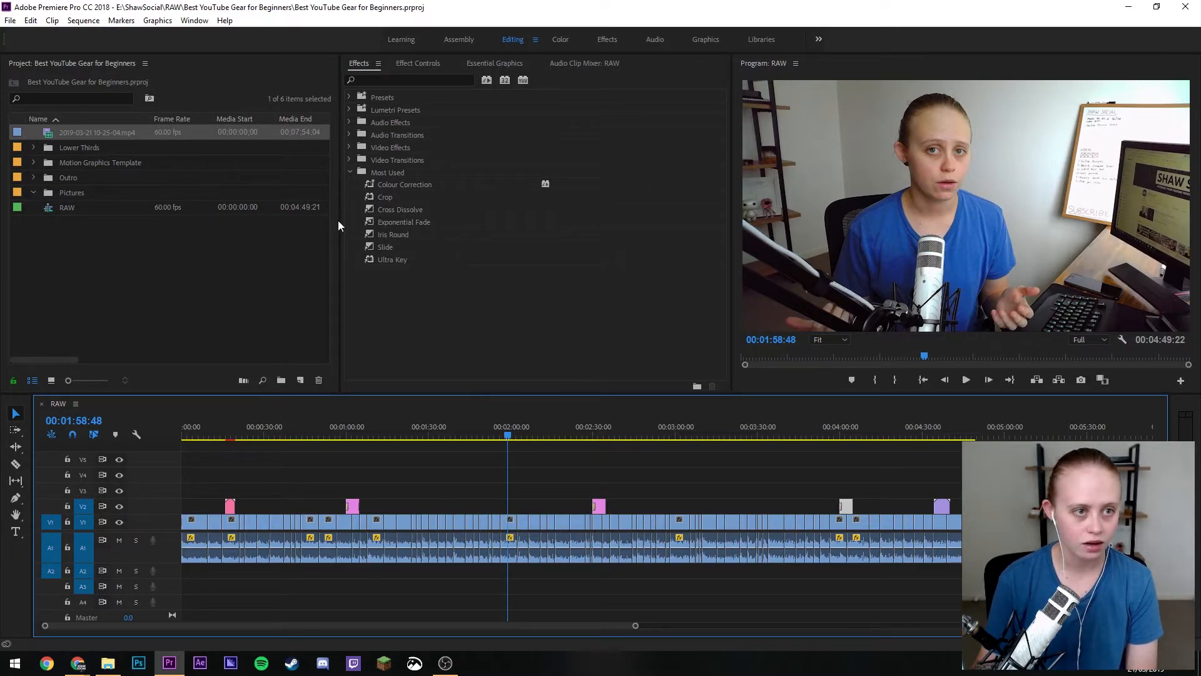
# - Open the media export settings for the RAW sequence
pyautogui.click(10, 20)
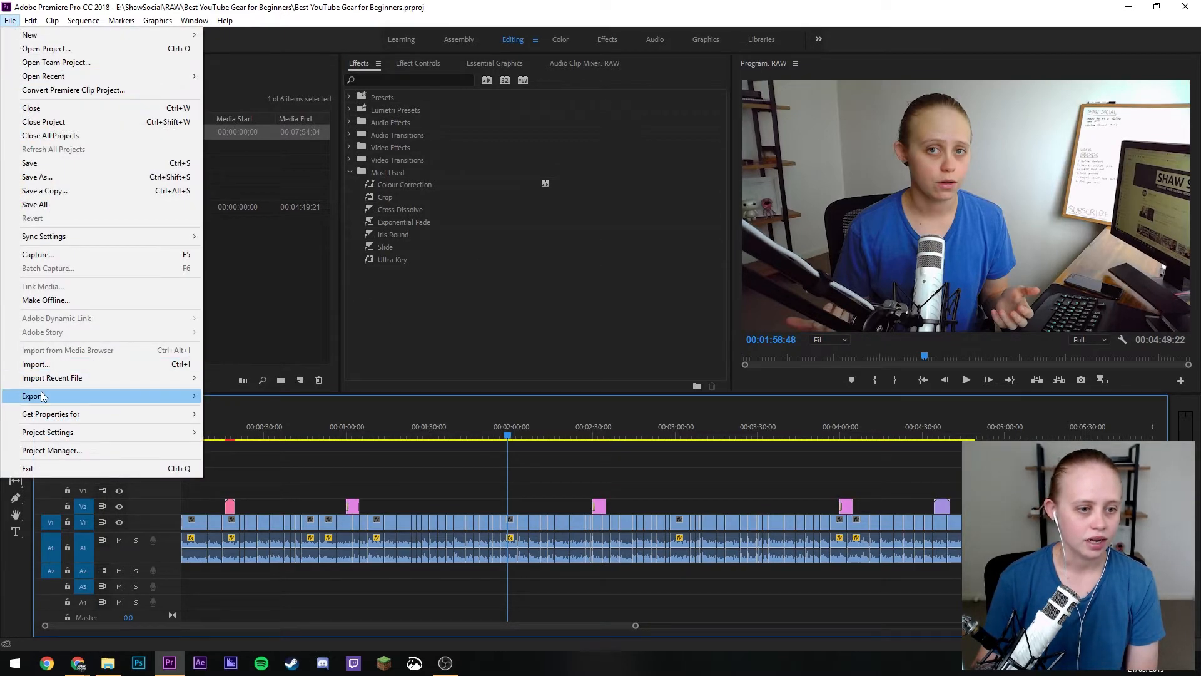
pyautogui.moveTo(42, 396)
pyautogui.click(244, 398)
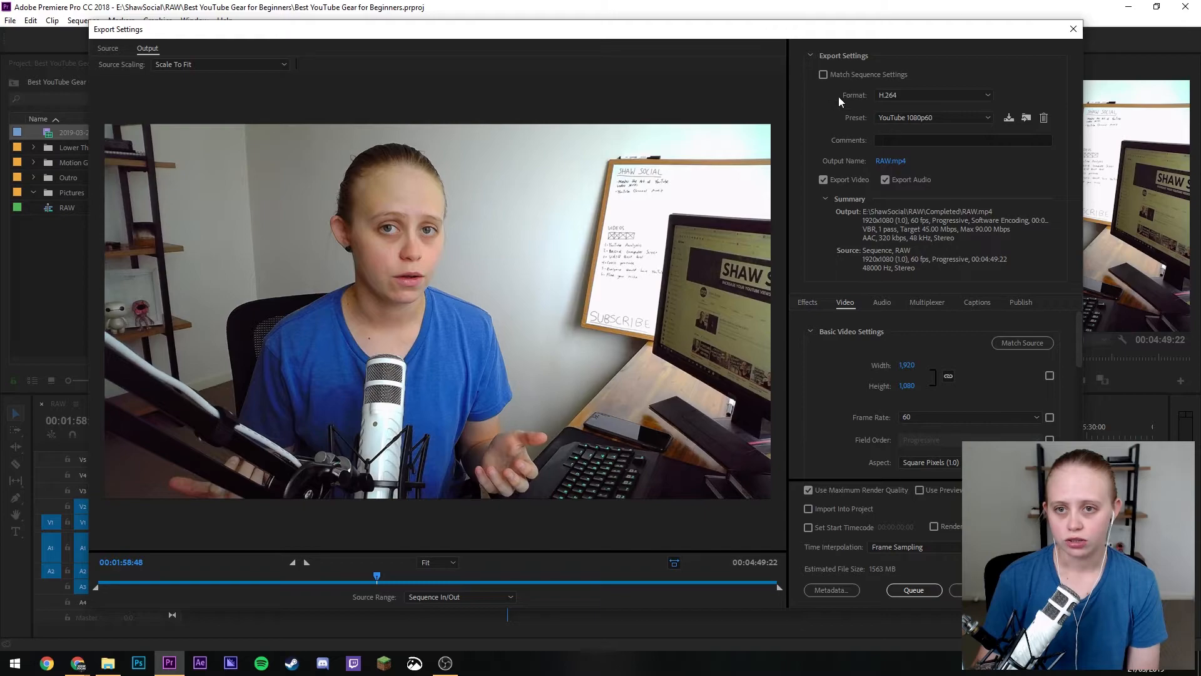
# - Review the export's basic video, encoding and bitrate settings, collapsing the checked sections, and examine the audio export settings
pyautogui.click(811, 55)
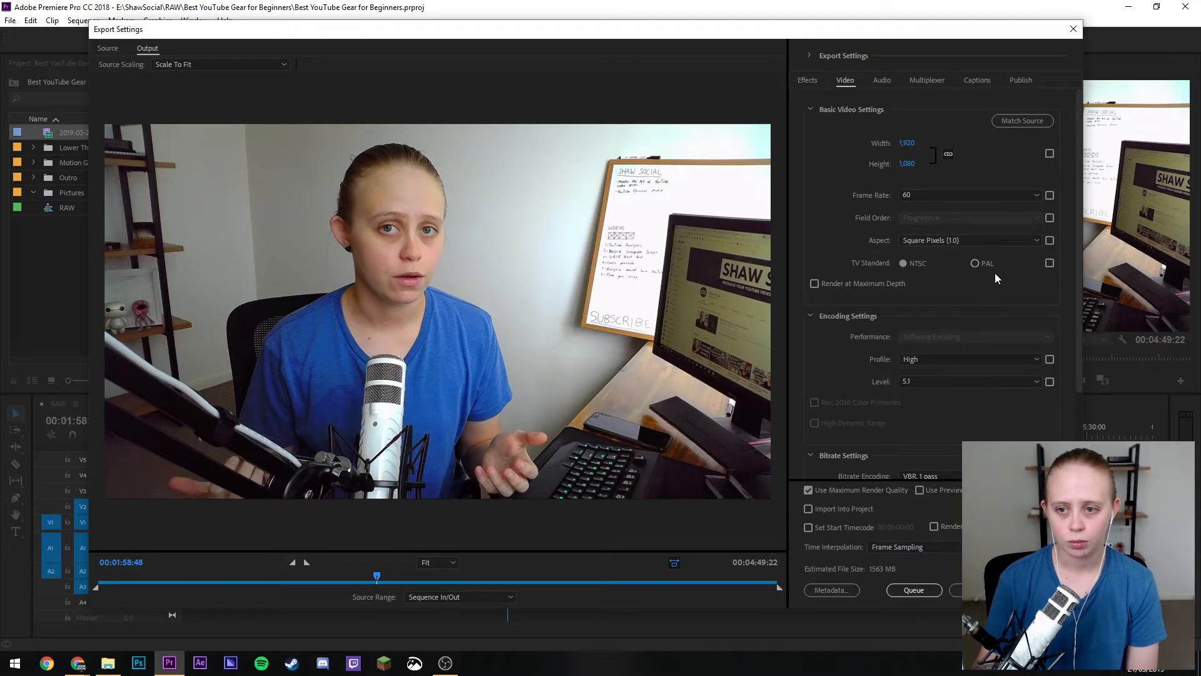
pyautogui.click(811, 110)
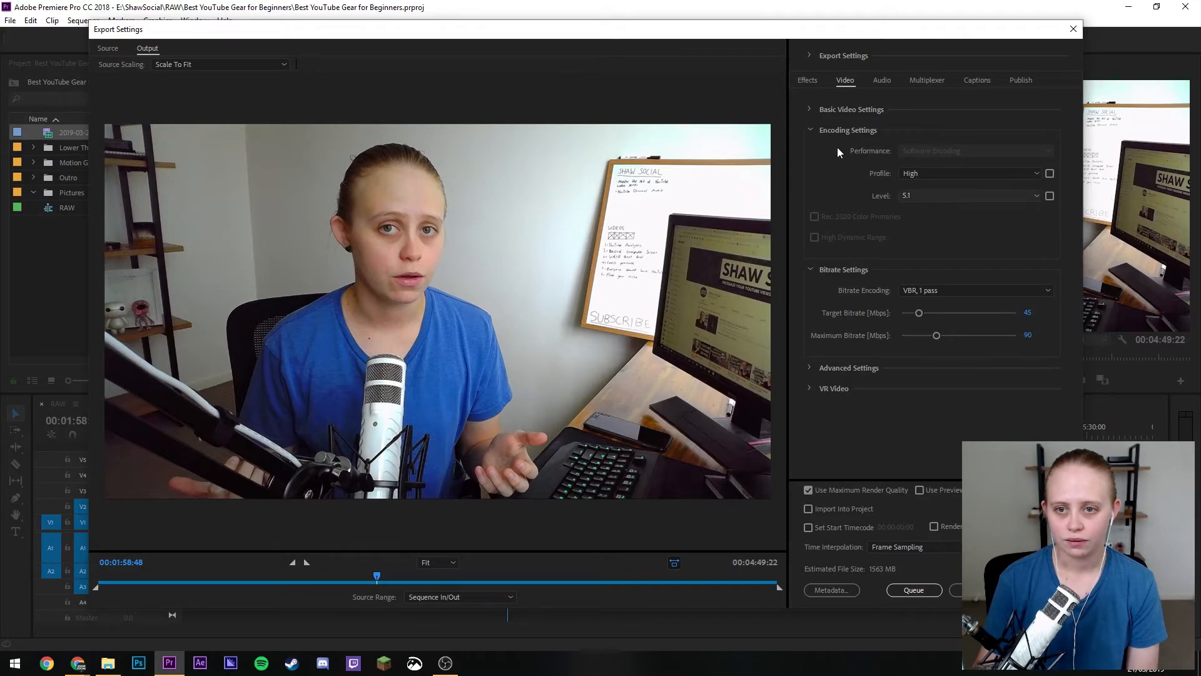
pyautogui.click(812, 129)
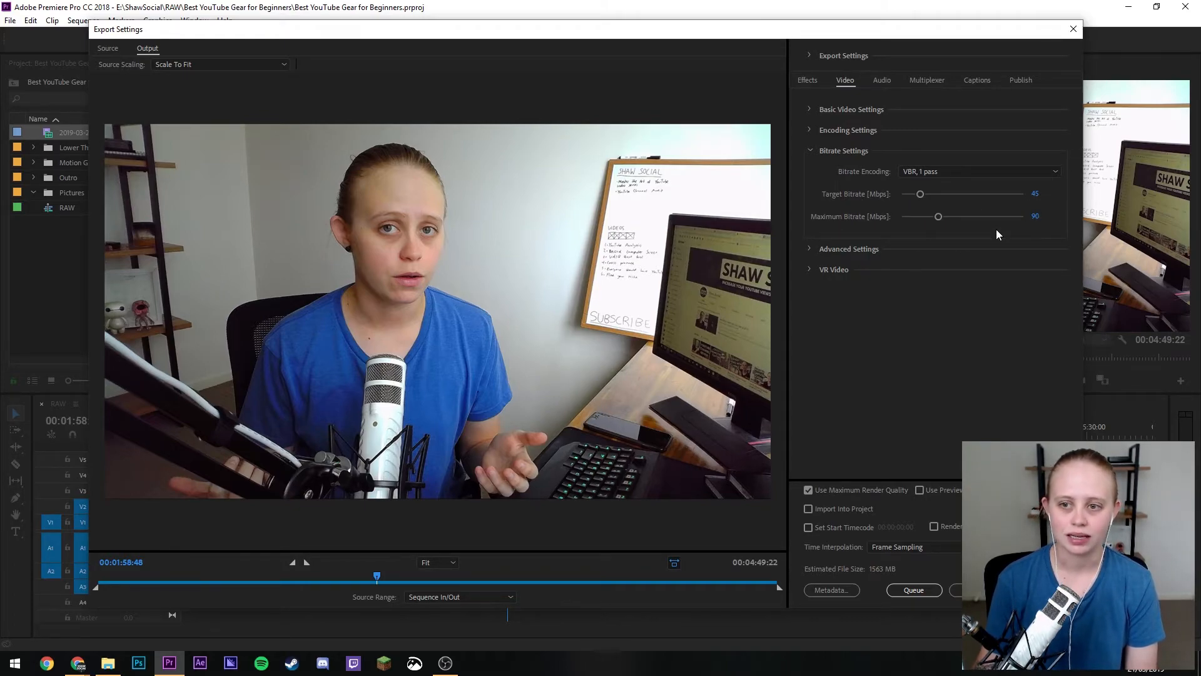
pyautogui.click(883, 81)
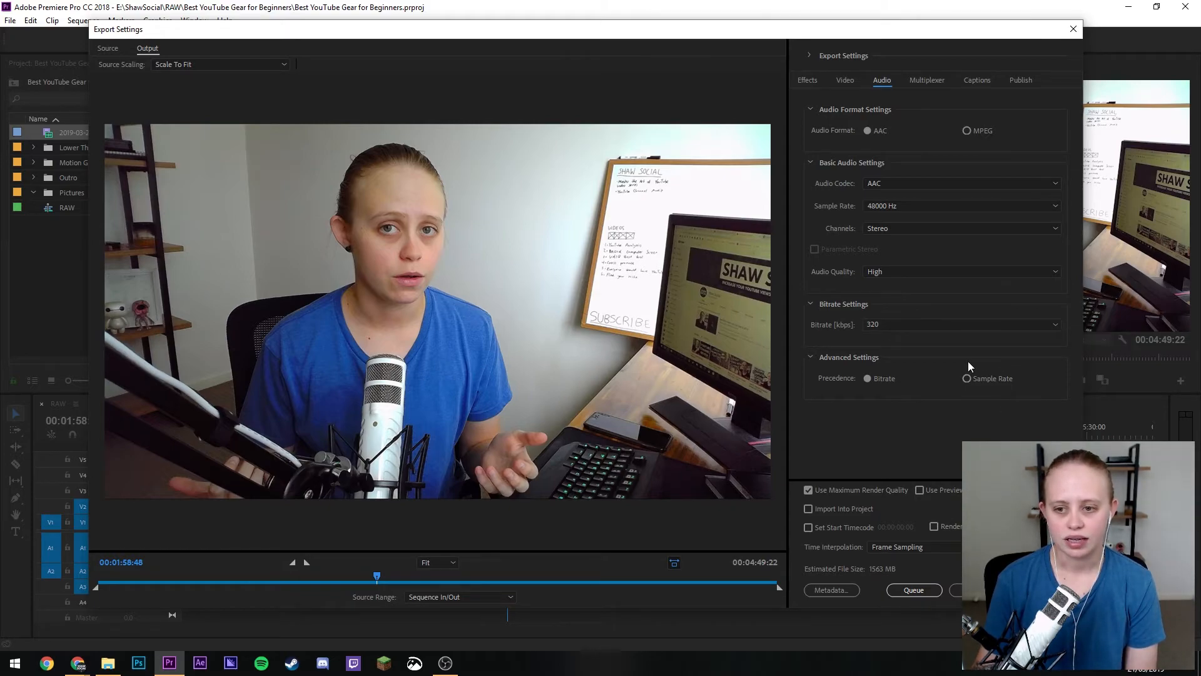
# - Check the export preview at several points of the sequence with the video settings shown, and send the export to the Adobe Media Encoder queue
pyautogui.click(845, 80)
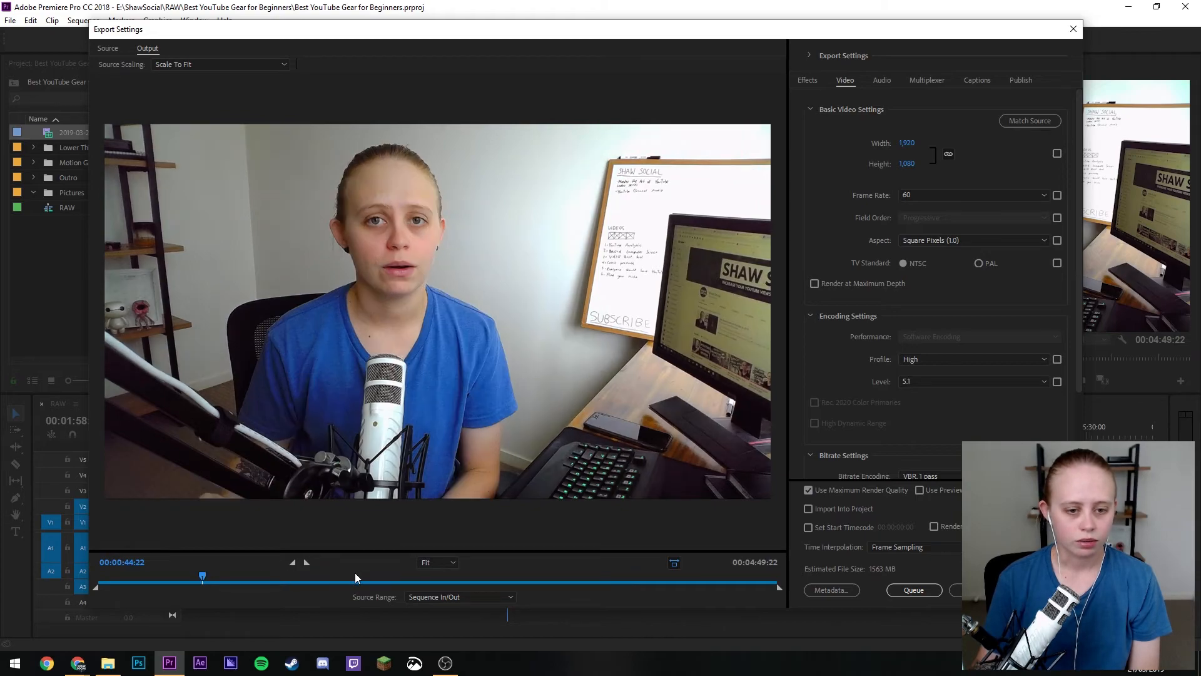
pyautogui.click(350, 575)
pyautogui.click(478, 580)
pyautogui.click(594, 582)
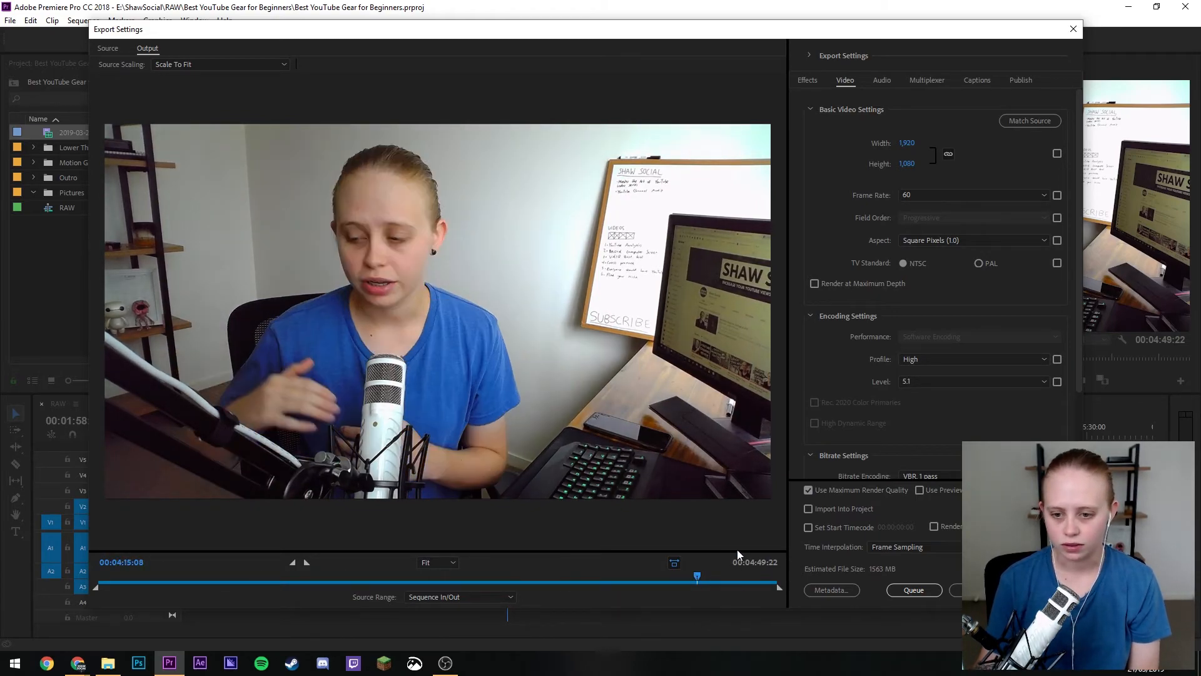
pyautogui.click(909, 590)
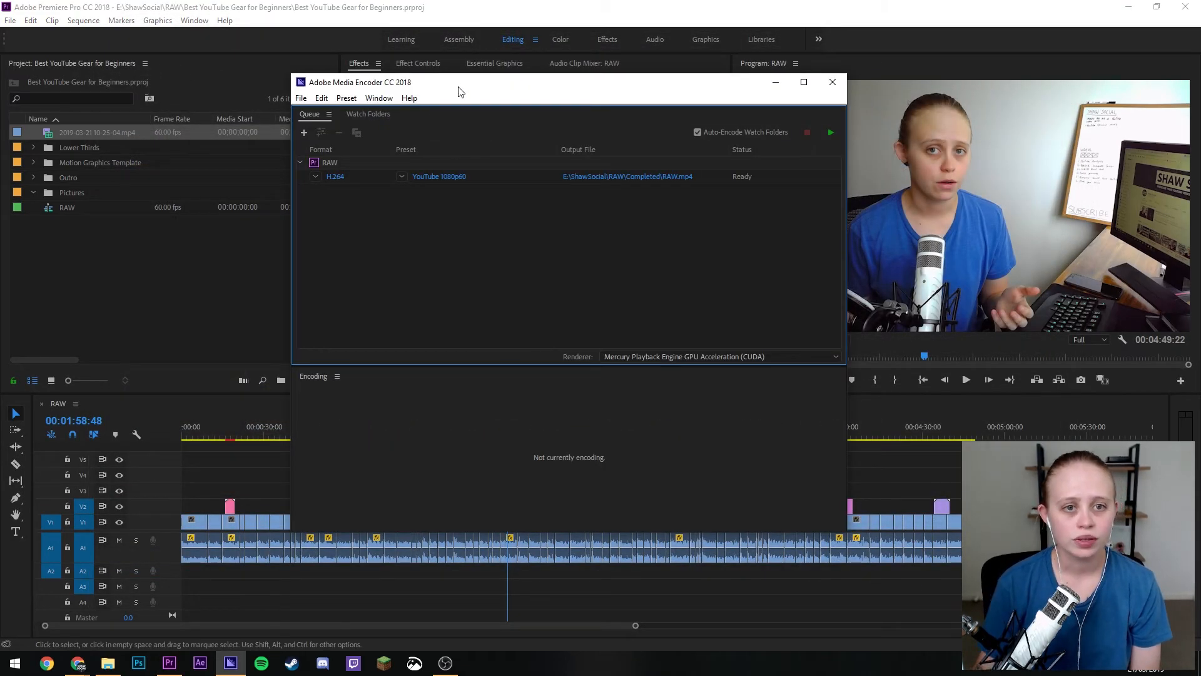
# - Open the queued export's output file settings and copy the name of the Best YouTube Gear for Beginners folder inside RAW
pyautogui.click(633, 178)
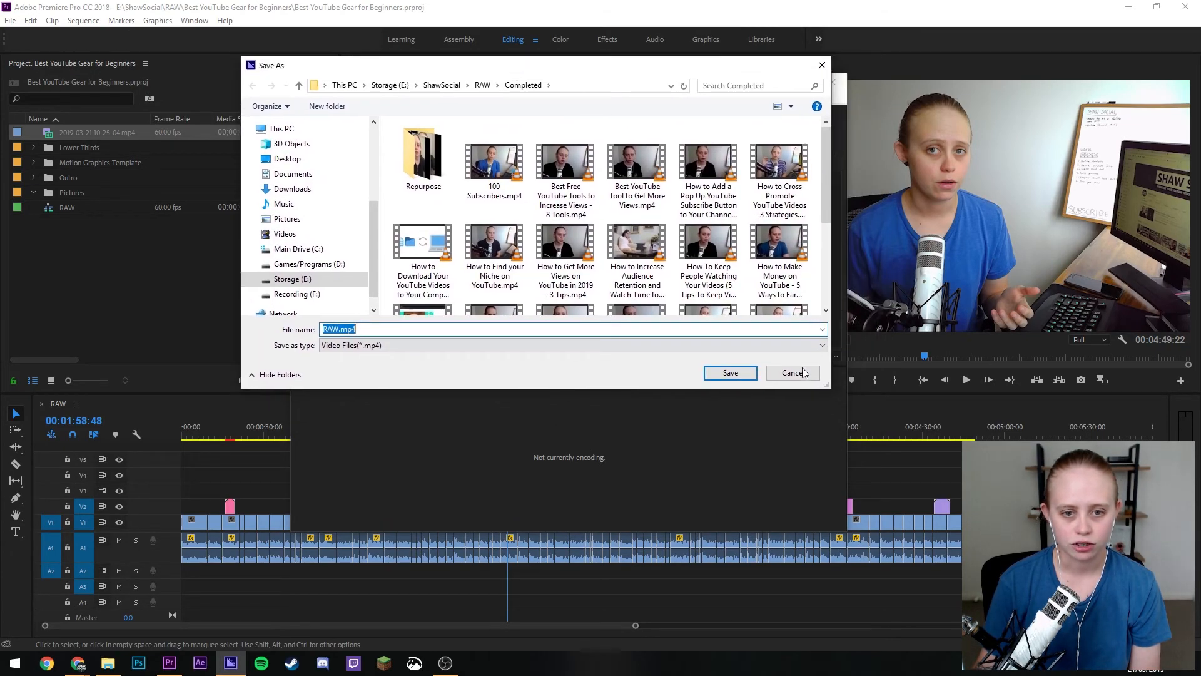
pyautogui.moveTo(831, 388); pyautogui.dragTo(994, 552)
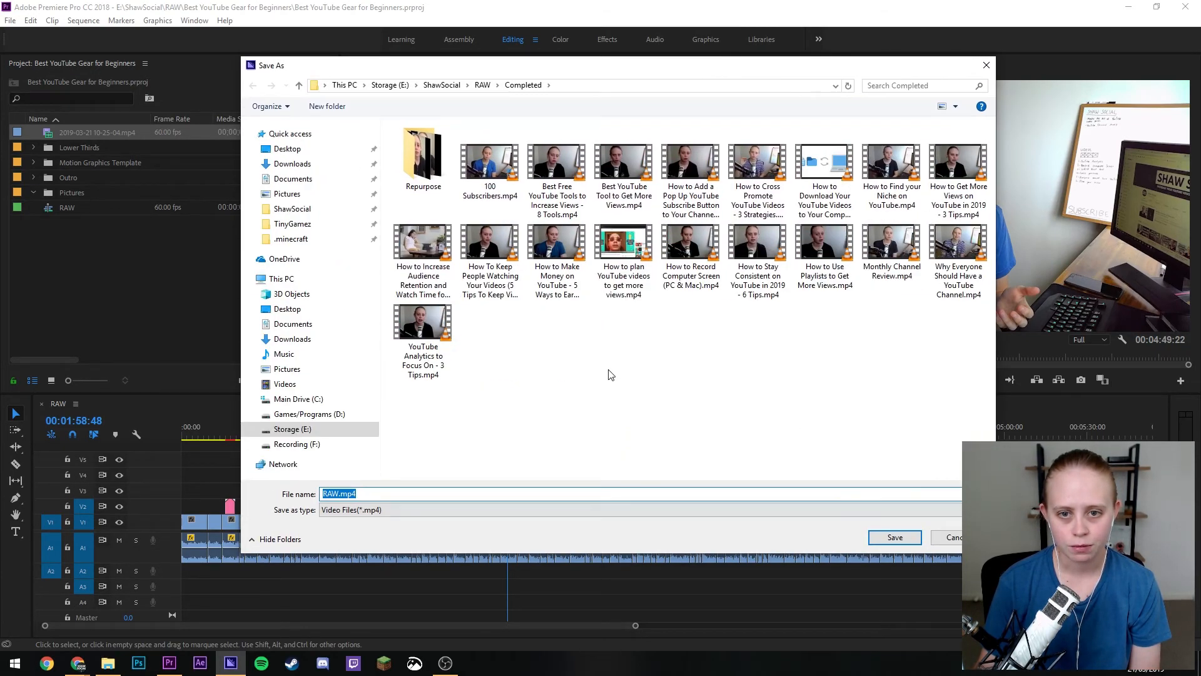
pyautogui.click(483, 85)
pyautogui.click(490, 166)
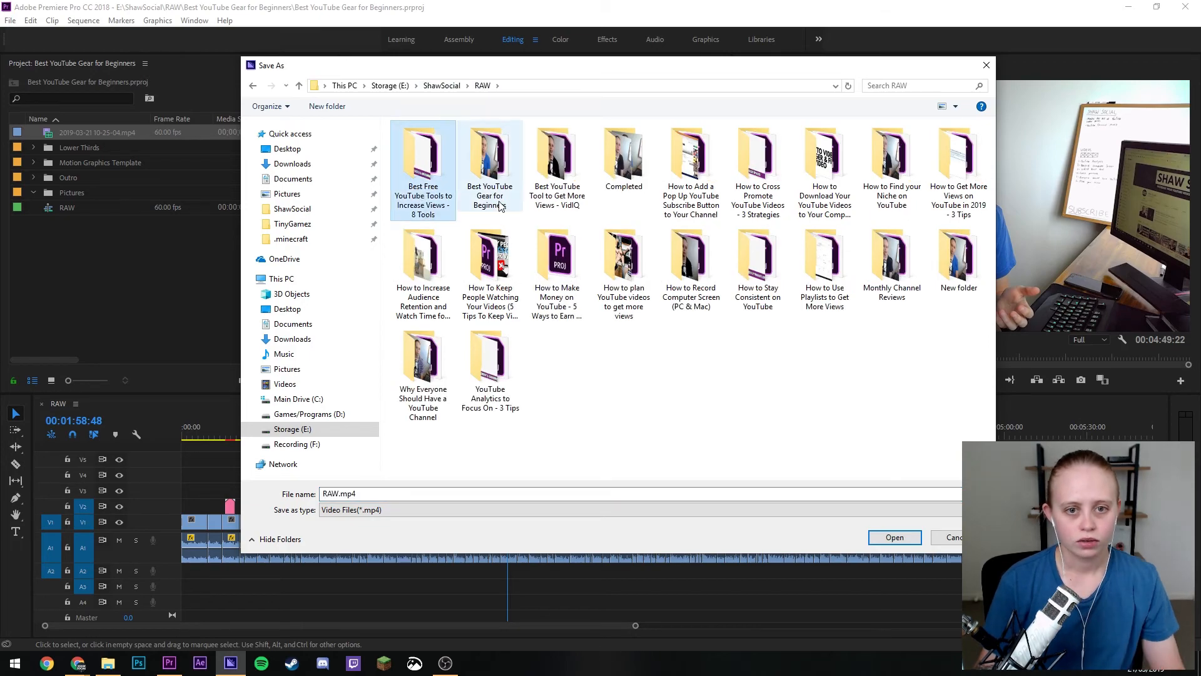
pyautogui.press('F2')
pyautogui.hotkey('ctrl', 'c')
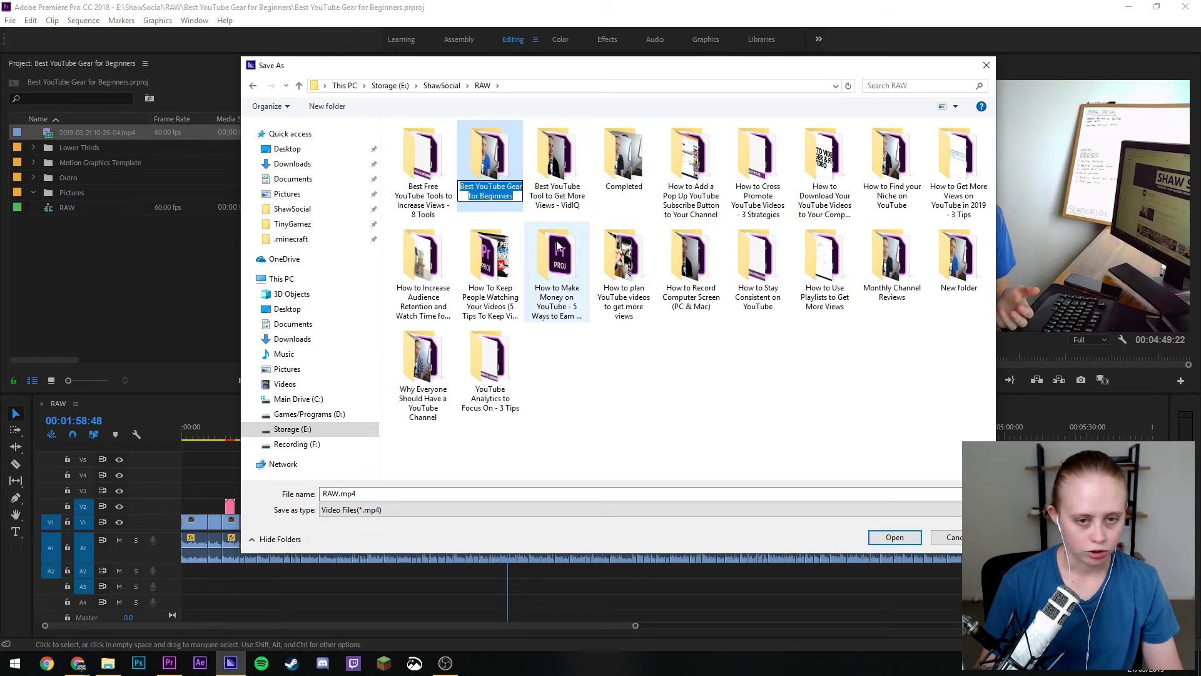
# - Set the export to save in the Completed folder under the copied file name Best YouTube Gear for Beginners
pyautogui.click(610, 410)
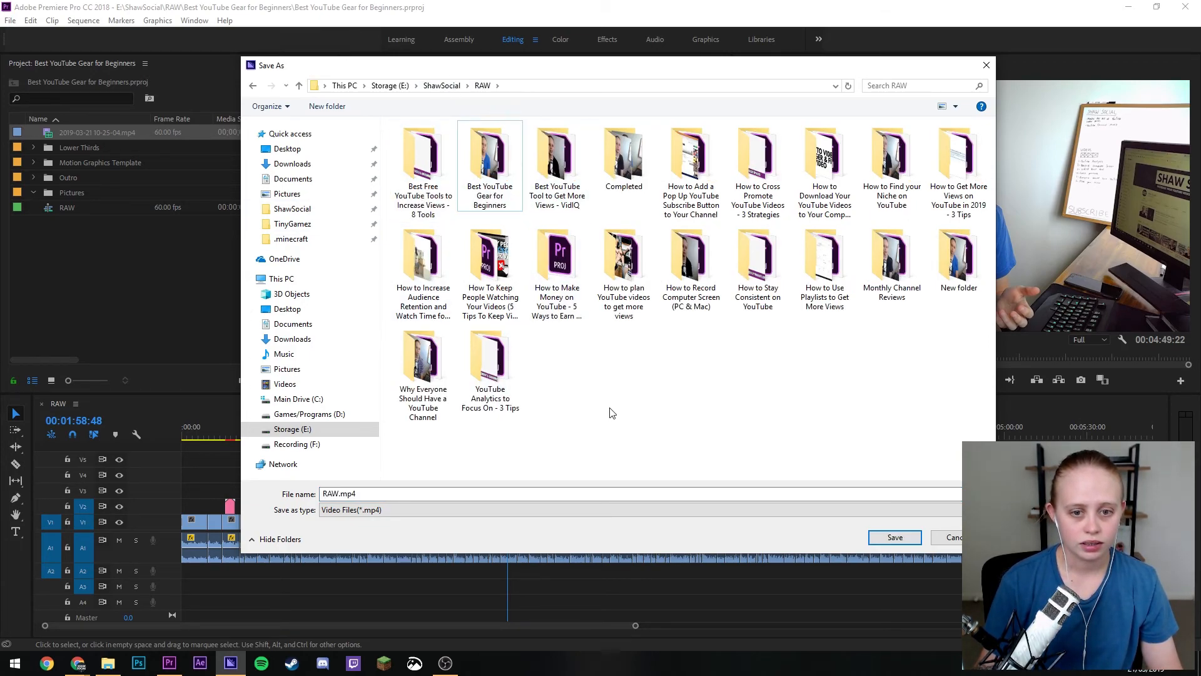
pyautogui.doubleClick(633, 164)
pyautogui.doubleClick(400, 493)
pyautogui.hotkey('ctrl', 'v')
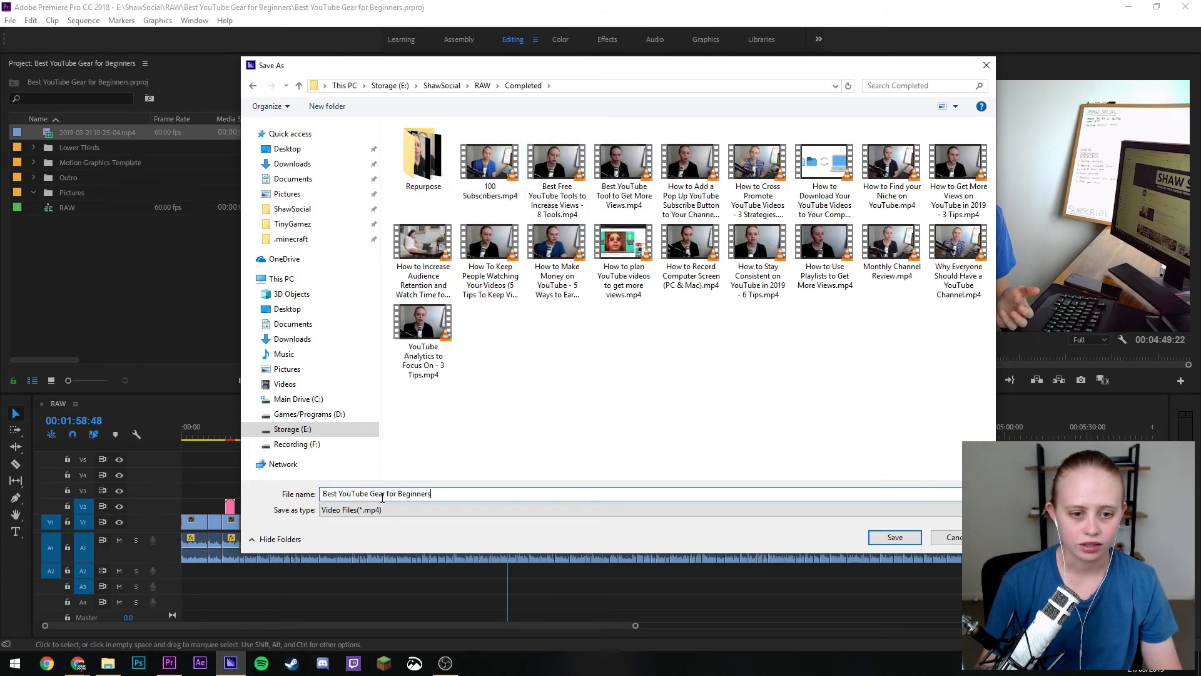
pyautogui.click(894, 537)
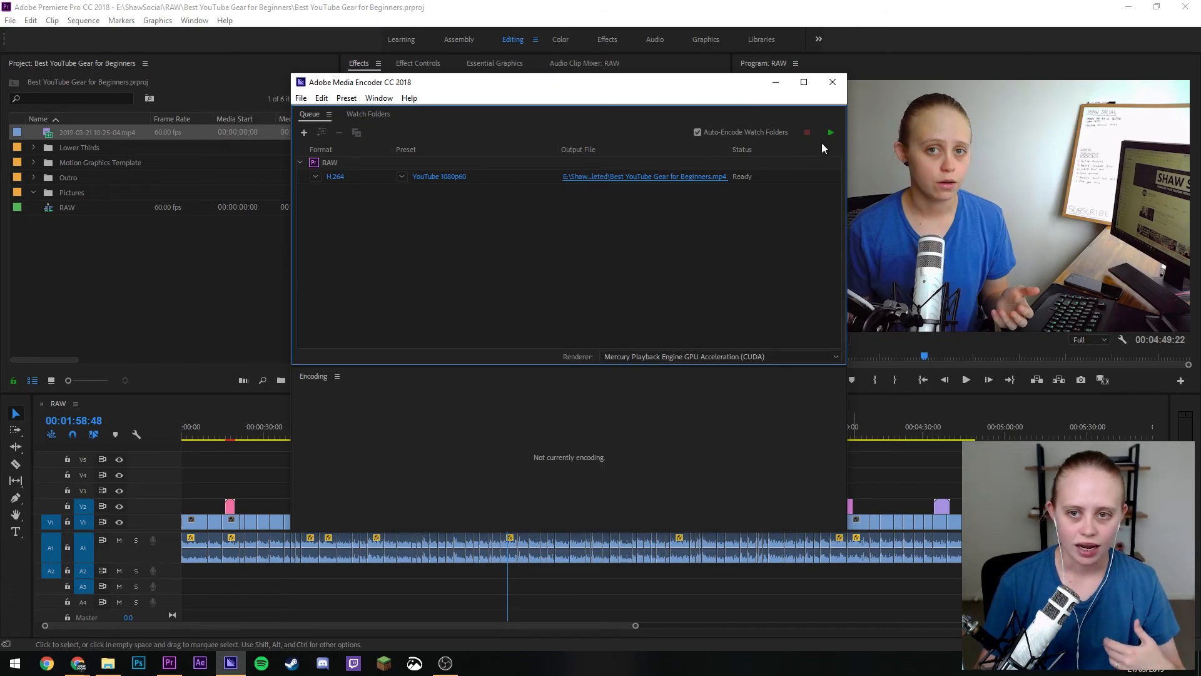